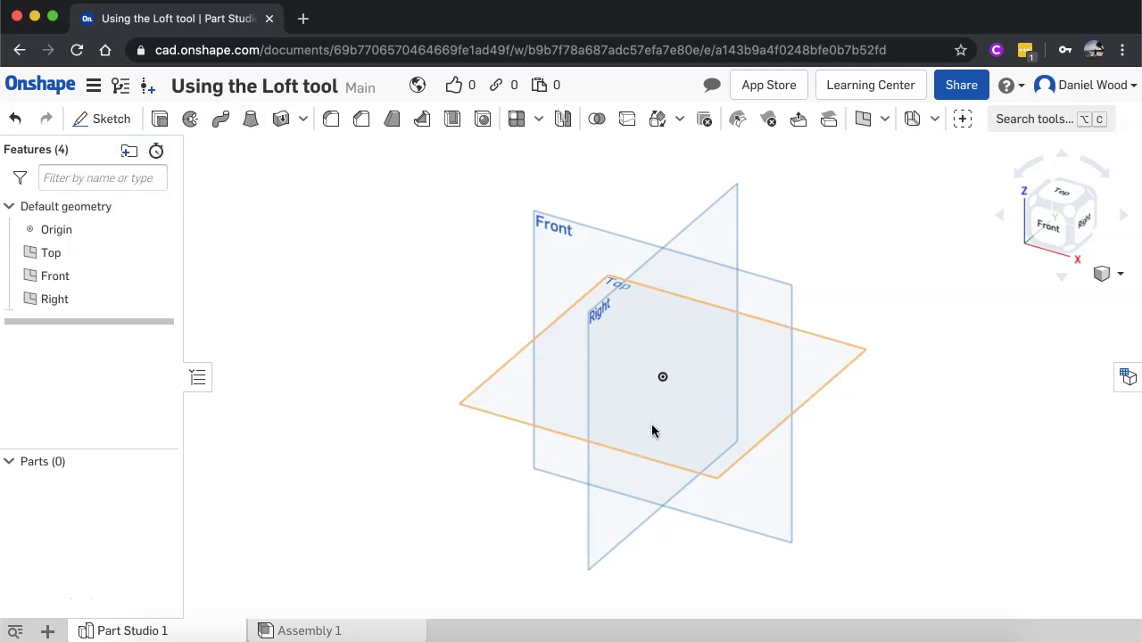
# Start a sketch on the Top plane and draw a center point rectangle about 58 by 72 mm centred on the origin
pyautogui.scroll(3, 638, 412)
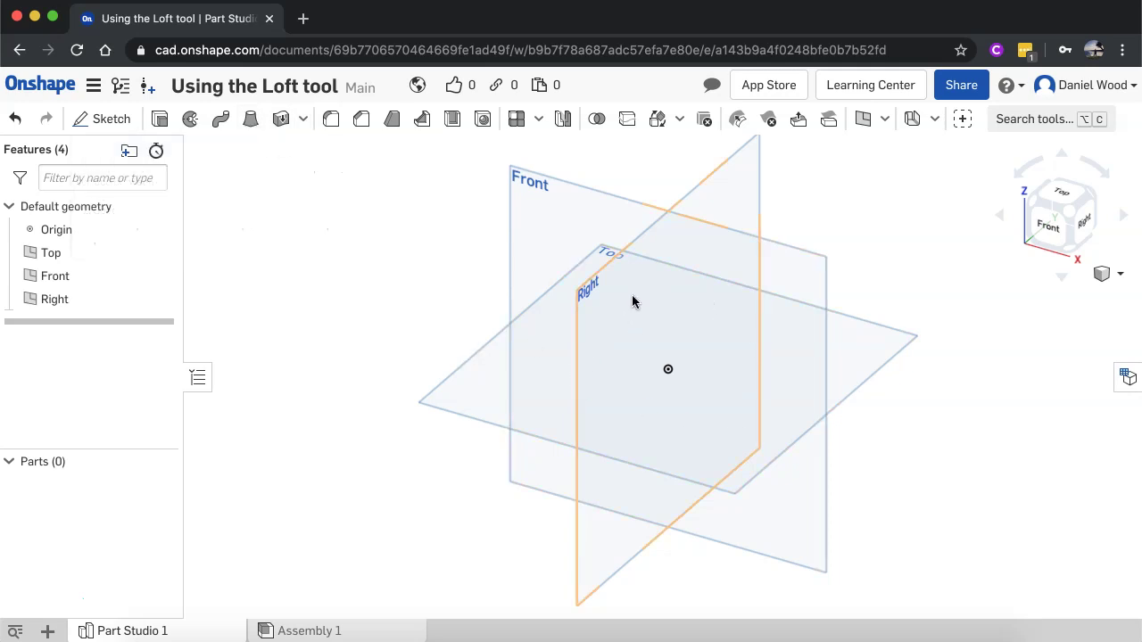
pyautogui.click(120, 120)
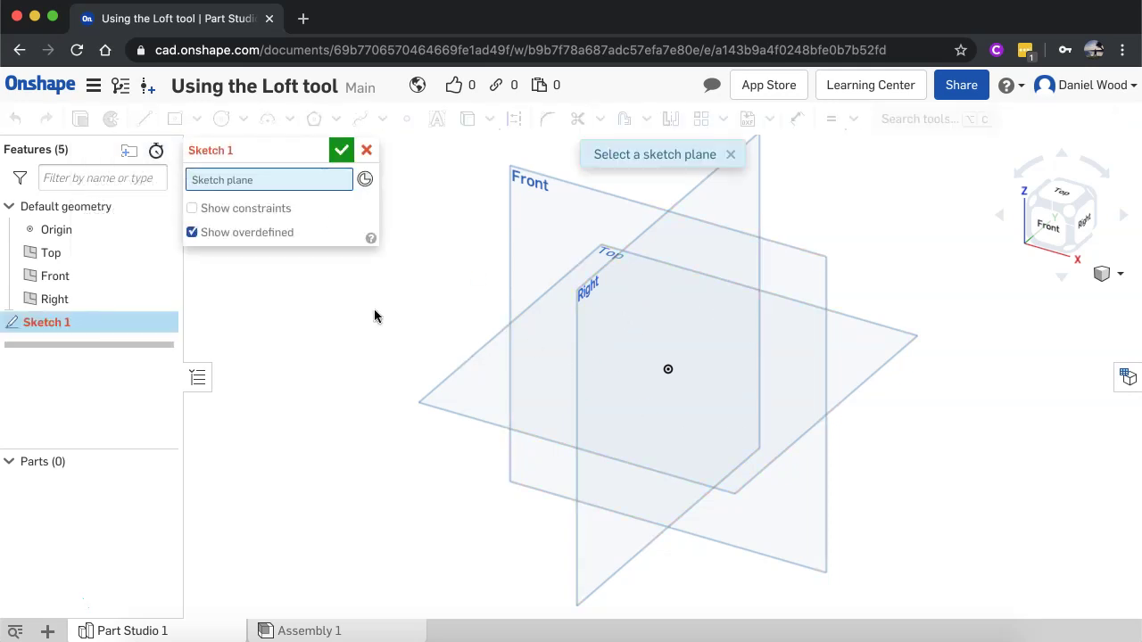
pyautogui.click(489, 384)
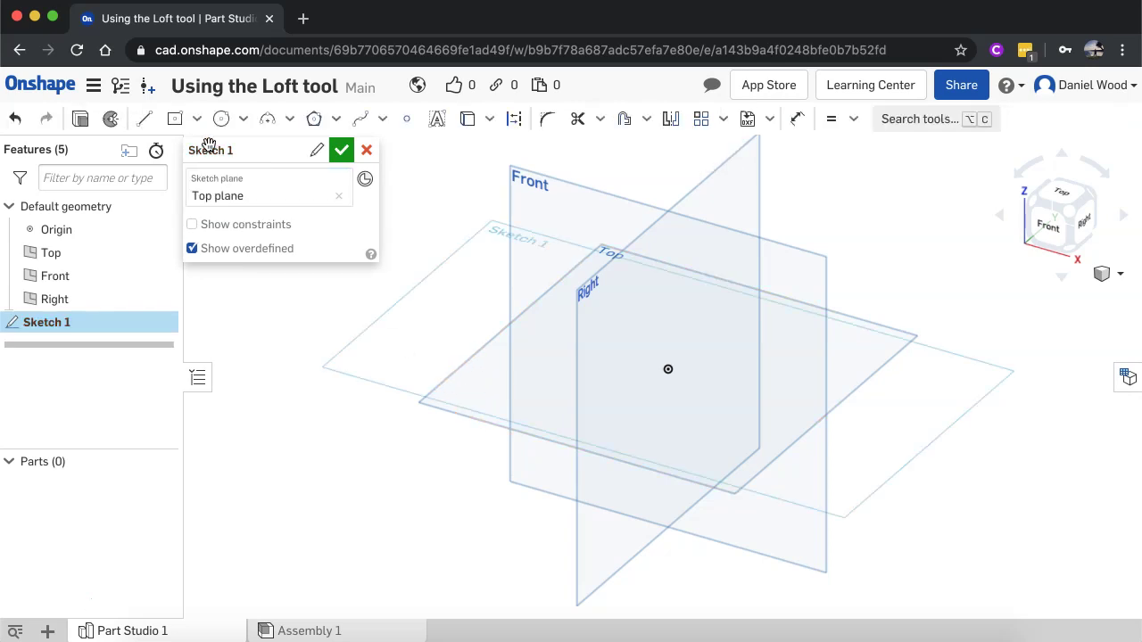
pyautogui.click(177, 127)
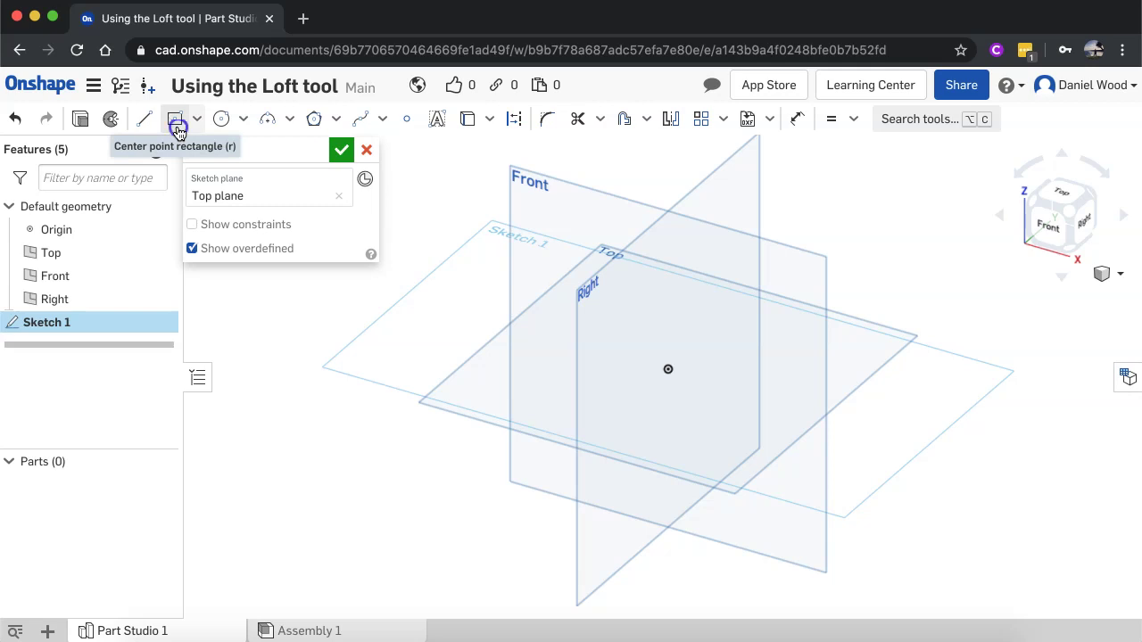
pyautogui.click(670, 368)
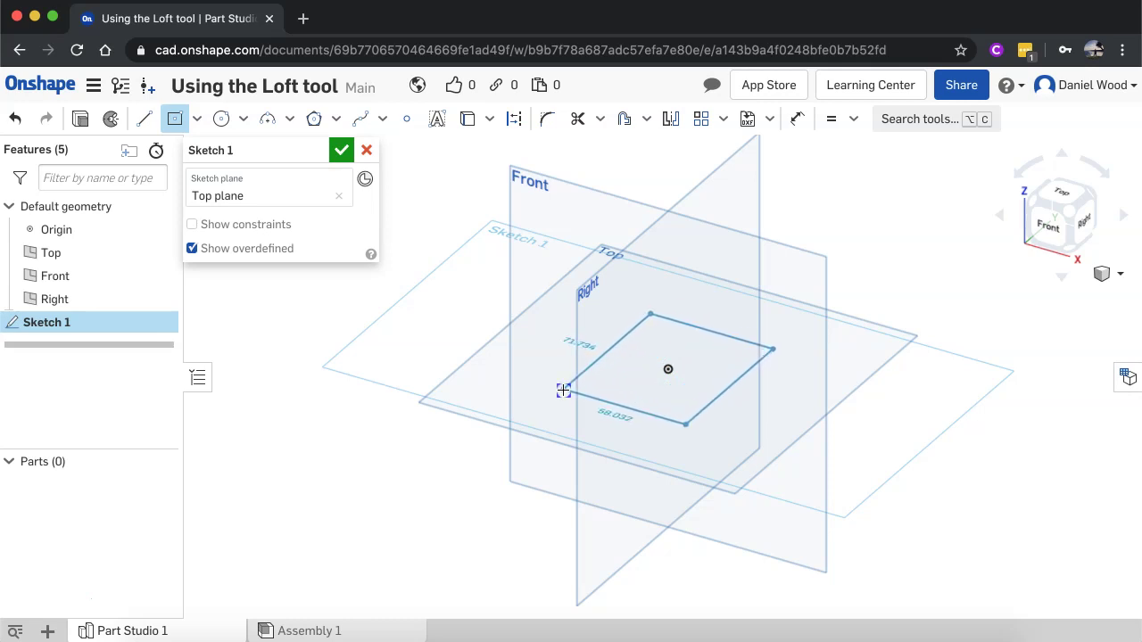
pyautogui.click(563, 390)
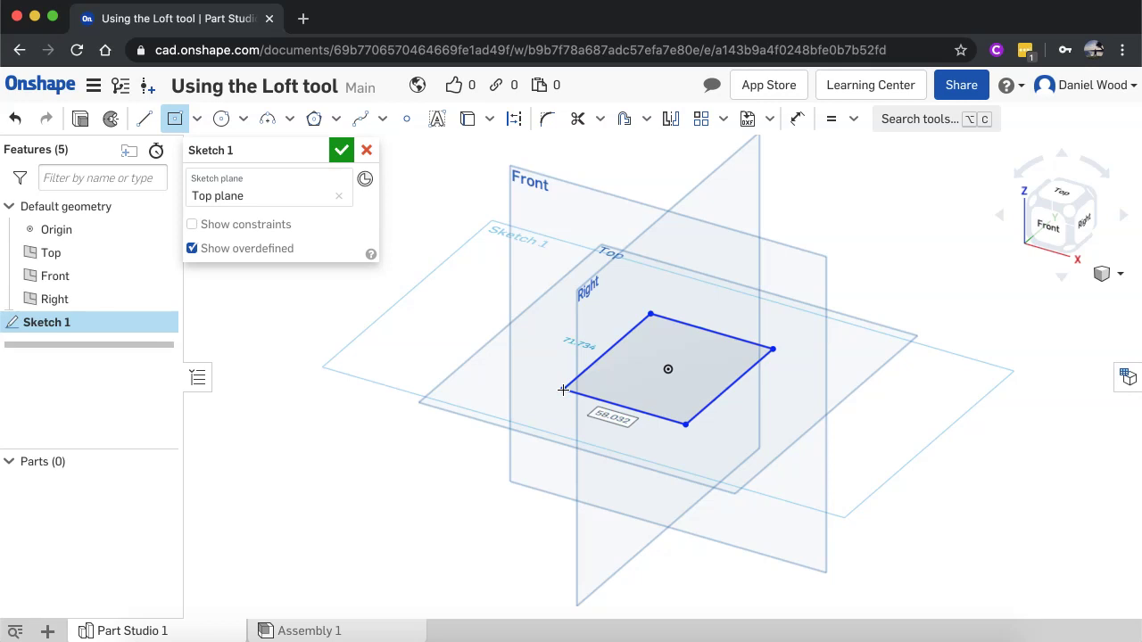
# Set both side lengths of the rectangle to 50 mm and finish the sketch
pyautogui.write('50')
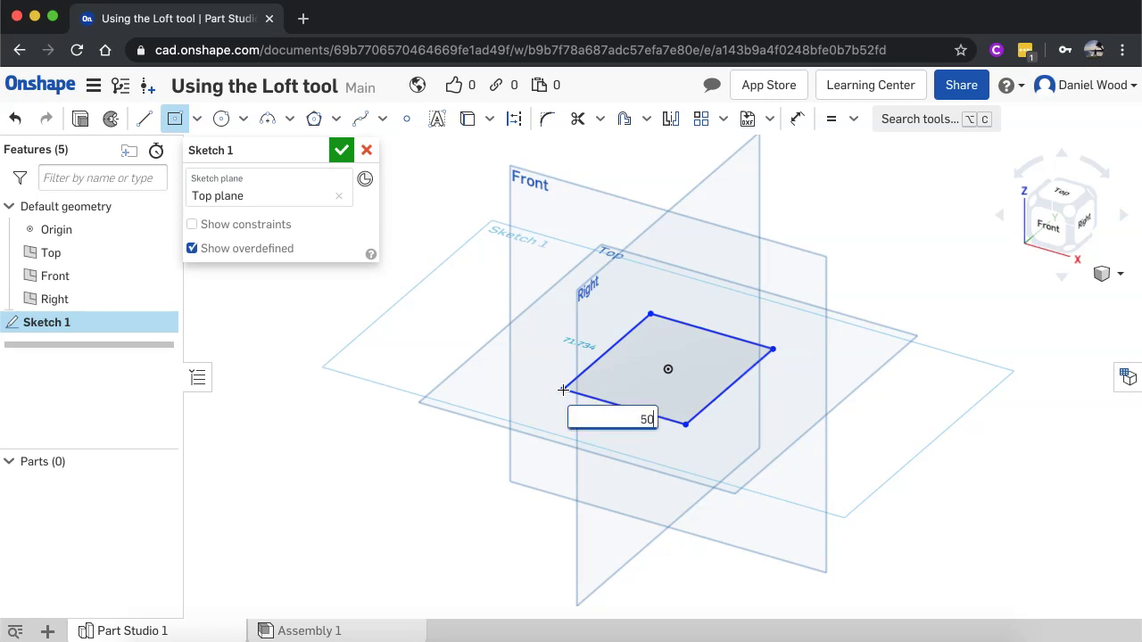
pyautogui.press('Return')
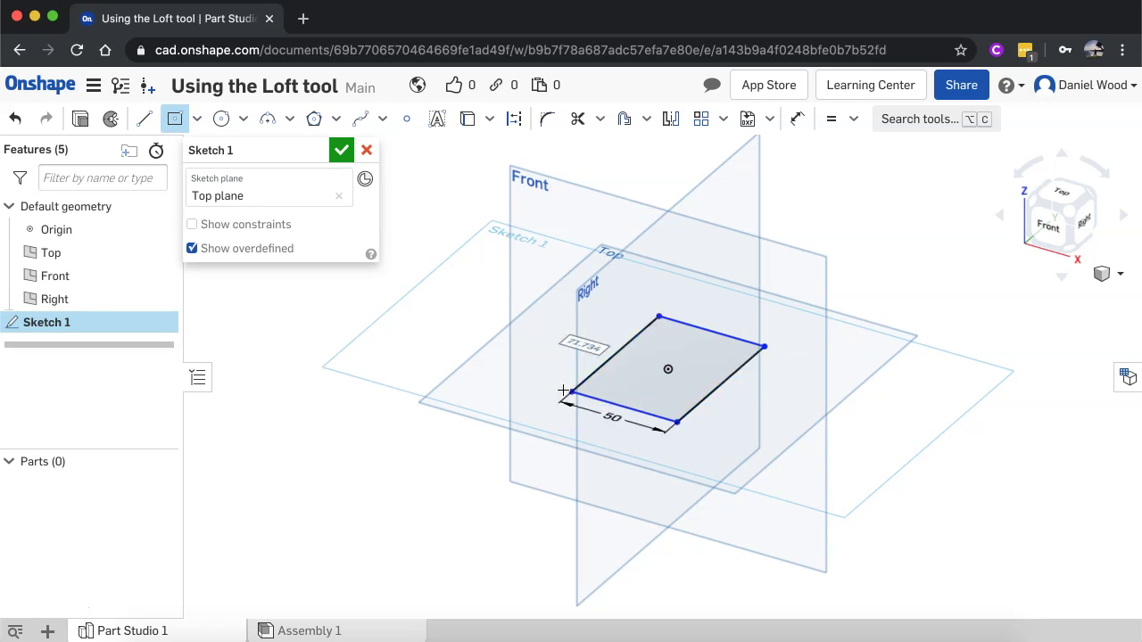
pyautogui.write('50')
pyautogui.press('Return')
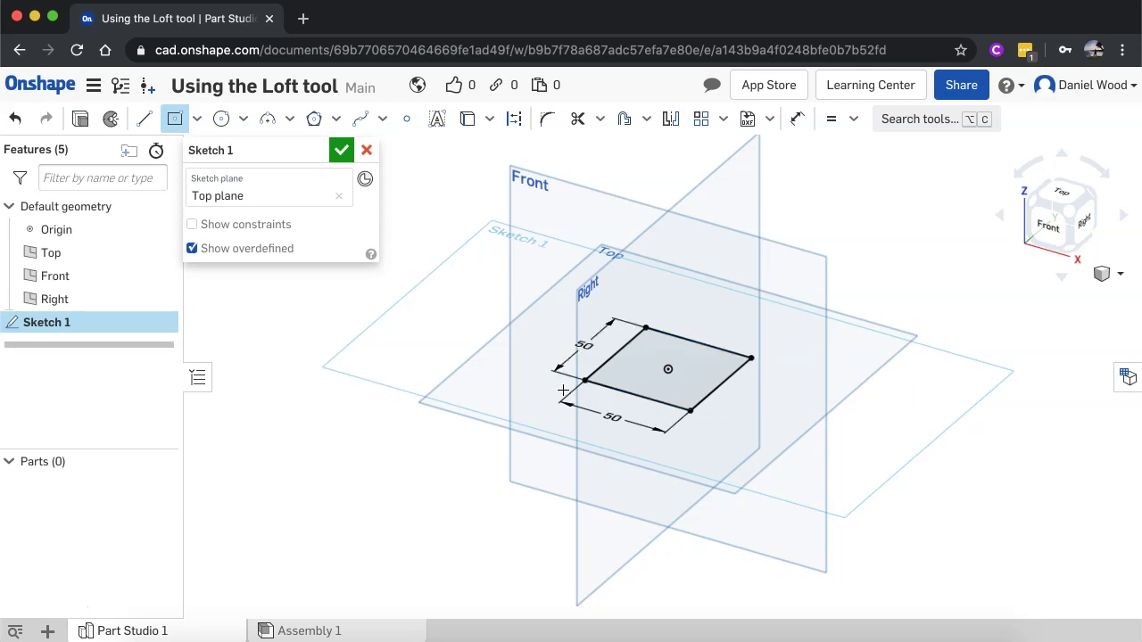
pyautogui.click(341, 153)
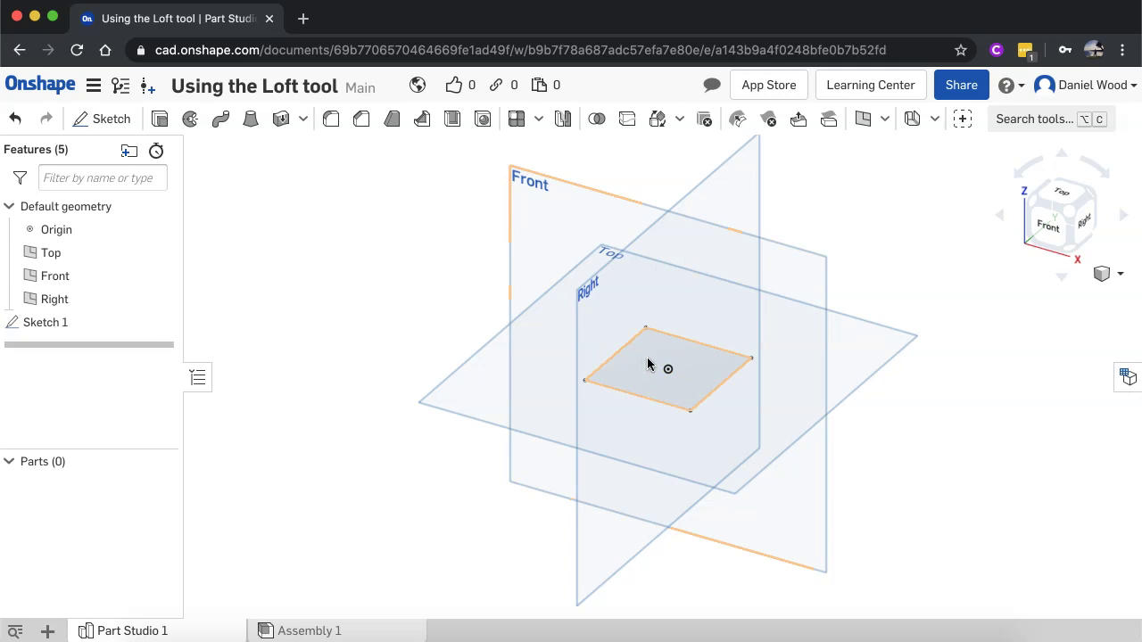
# Rename the Top plane in the default geometry as Bottom
pyautogui.rightClick(43, 254)
pyautogui.click(113, 265)
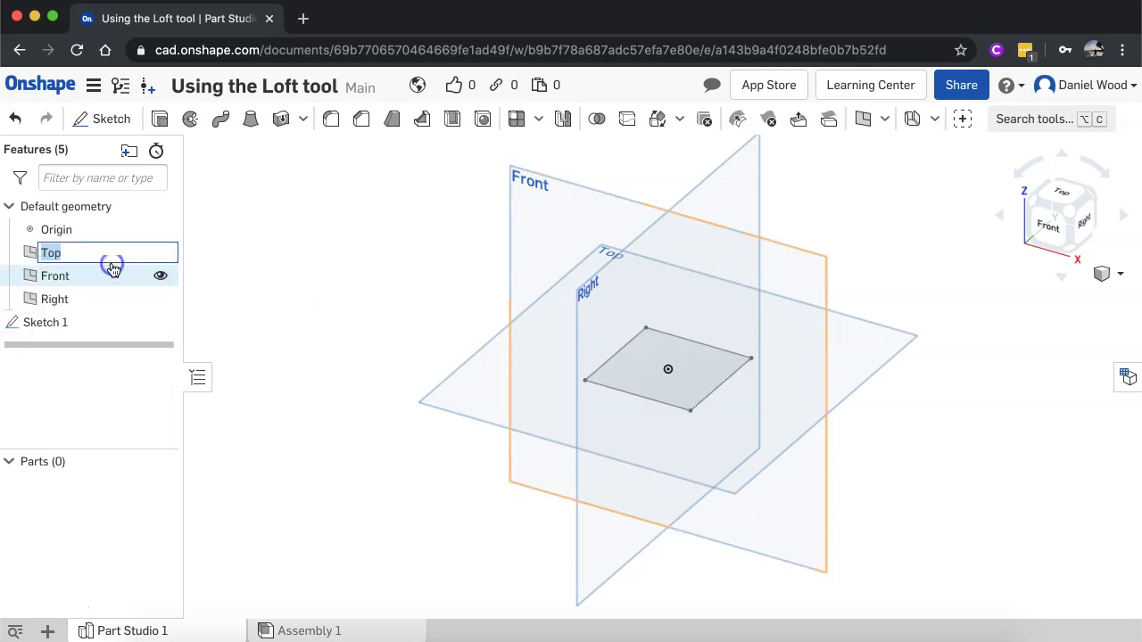
pyautogui.write('Bottom')
pyautogui.press('Return')
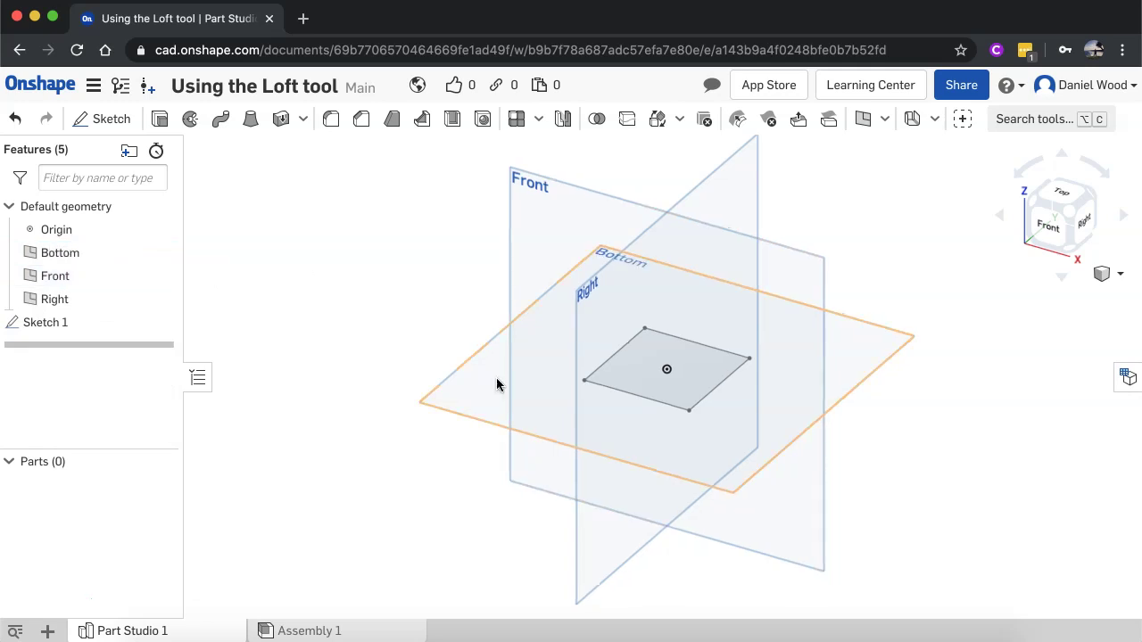
# Start a plane offset from the Bottom plane and pull it upward to about 53 mm
pyautogui.scroll(-3, 497, 377)
pyautogui.click(485, 397)
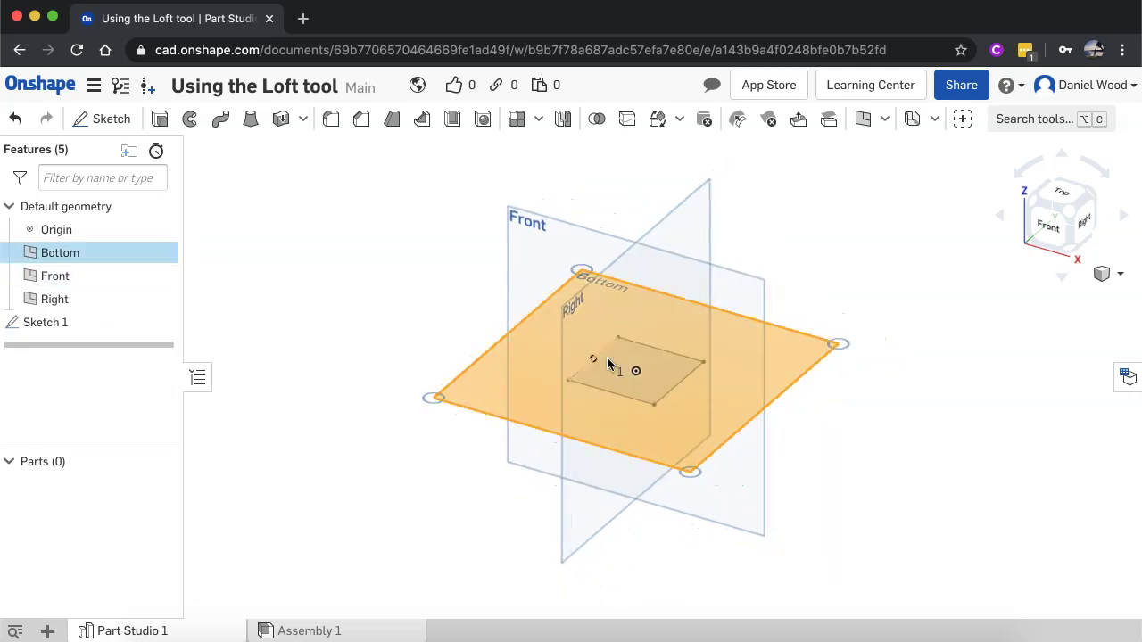
pyautogui.rightClick(487, 387)
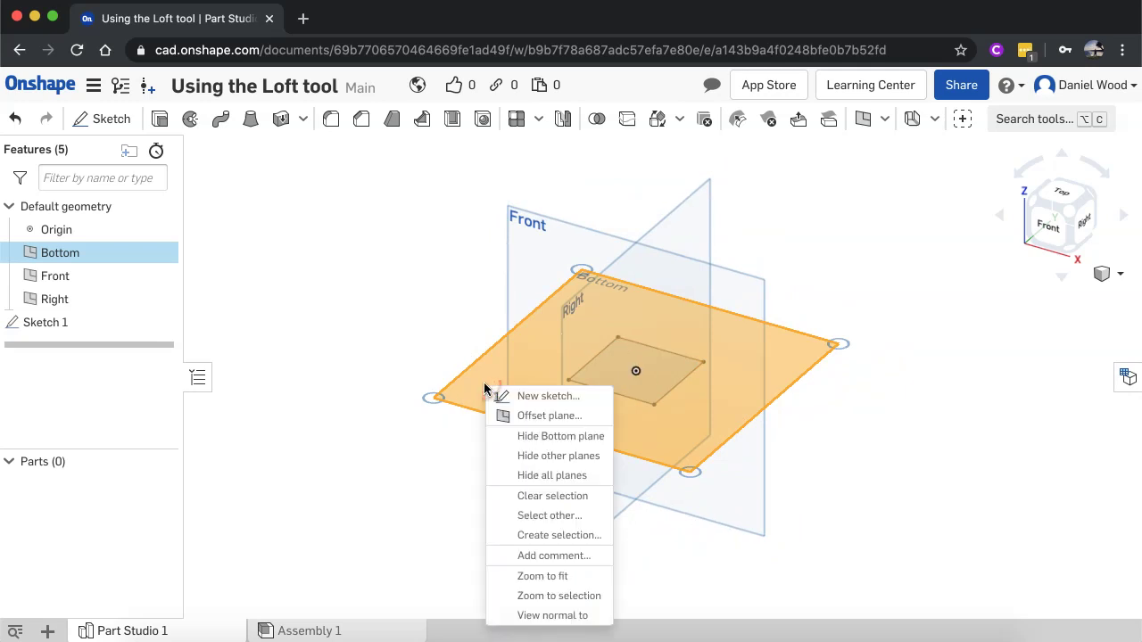
pyautogui.click(546, 416)
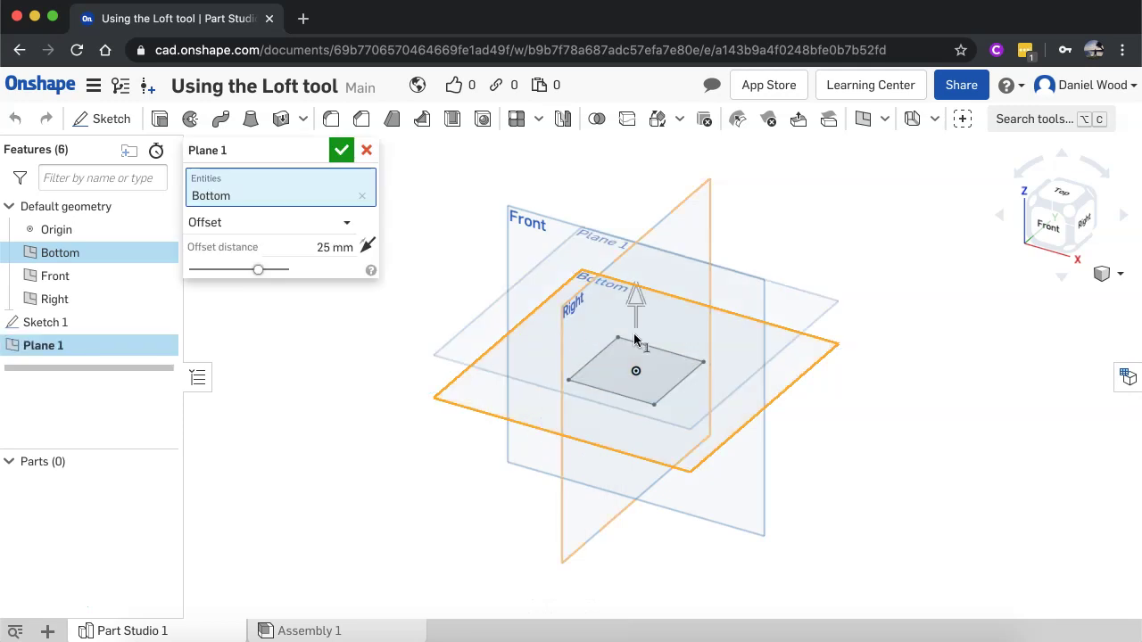
pyautogui.moveTo(634, 295); pyautogui.dragTo(638, 224)
pyautogui.moveTo(639, 302); pyautogui.dragTo(635, 239)
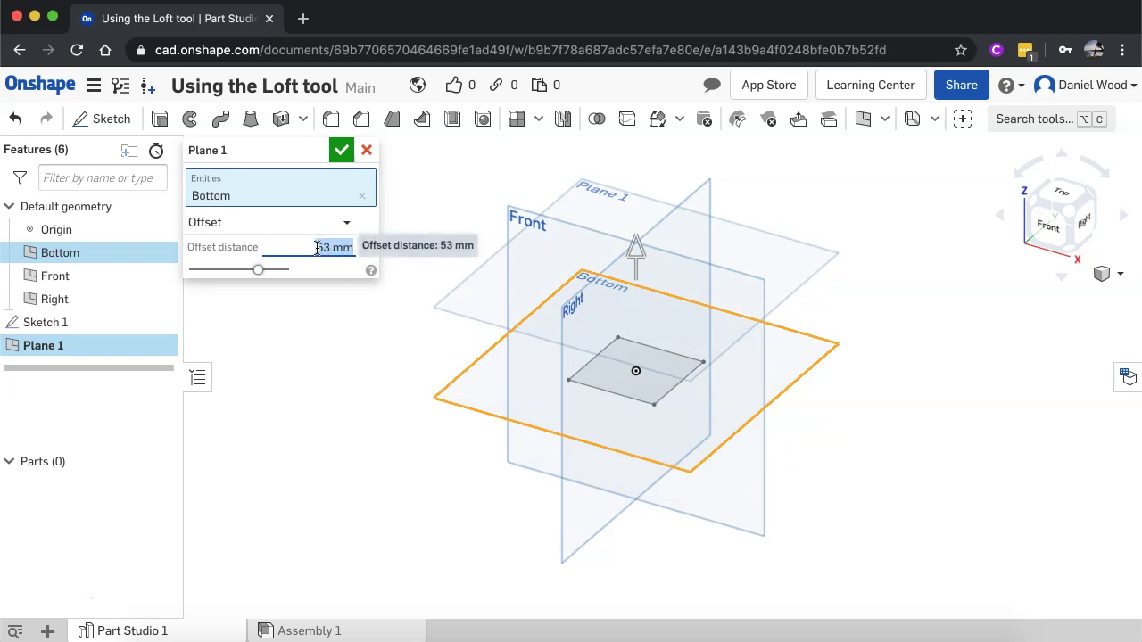
# Set the plane's offset distance to 60 mm above the Bottom plane and create it
pyautogui.moveTo(332, 251)
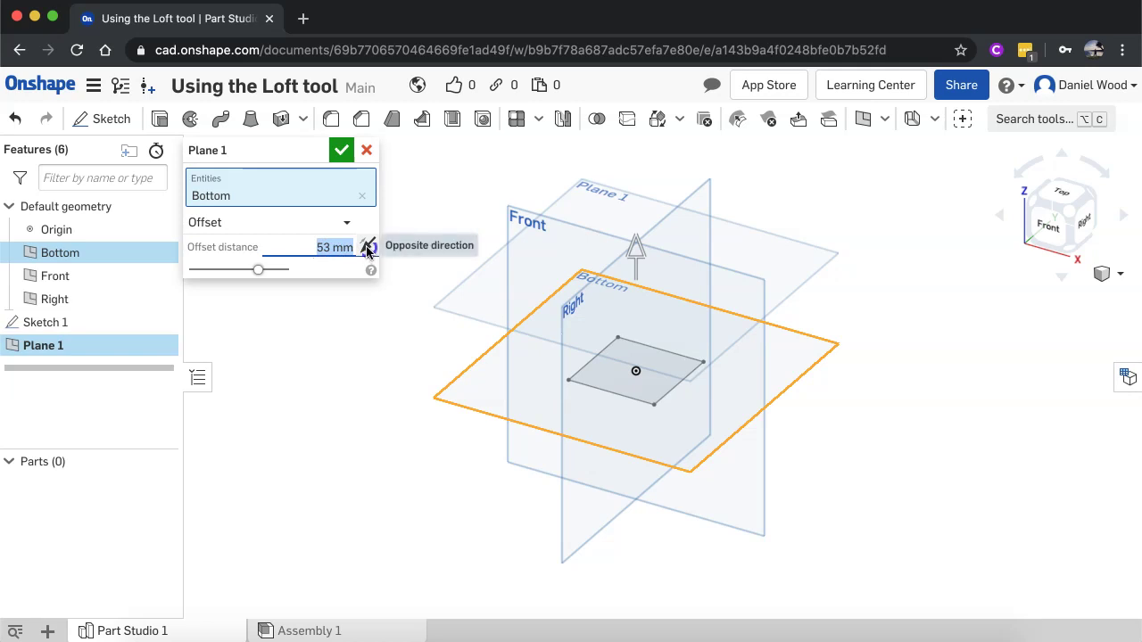
pyautogui.click(367, 250)
pyautogui.click(367, 250)
pyautogui.click(327, 249)
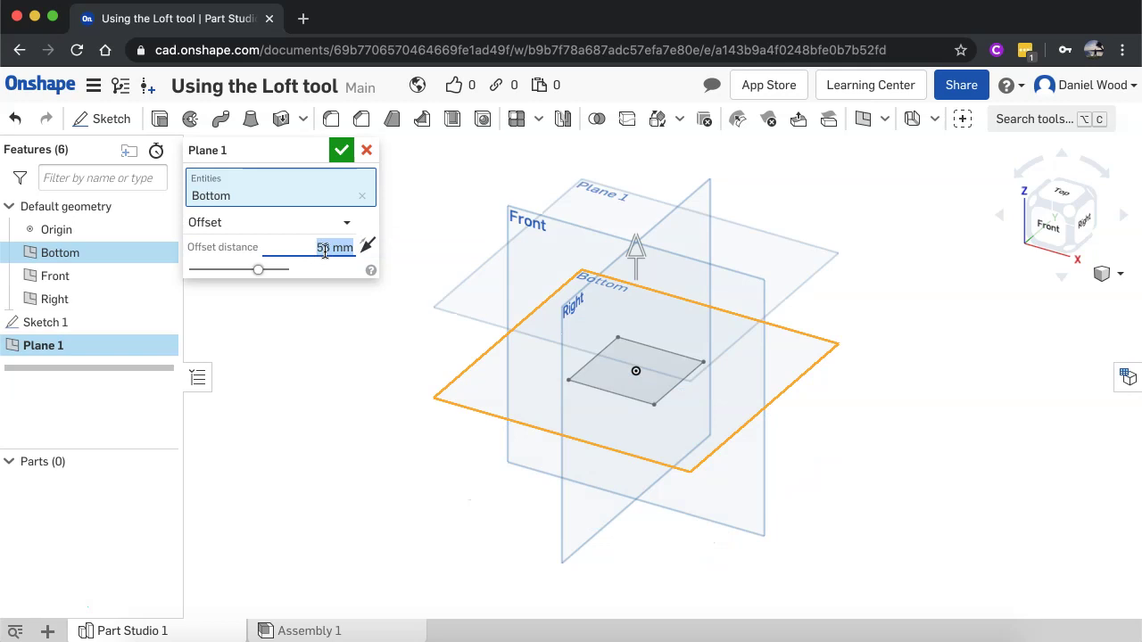
pyautogui.write('60')
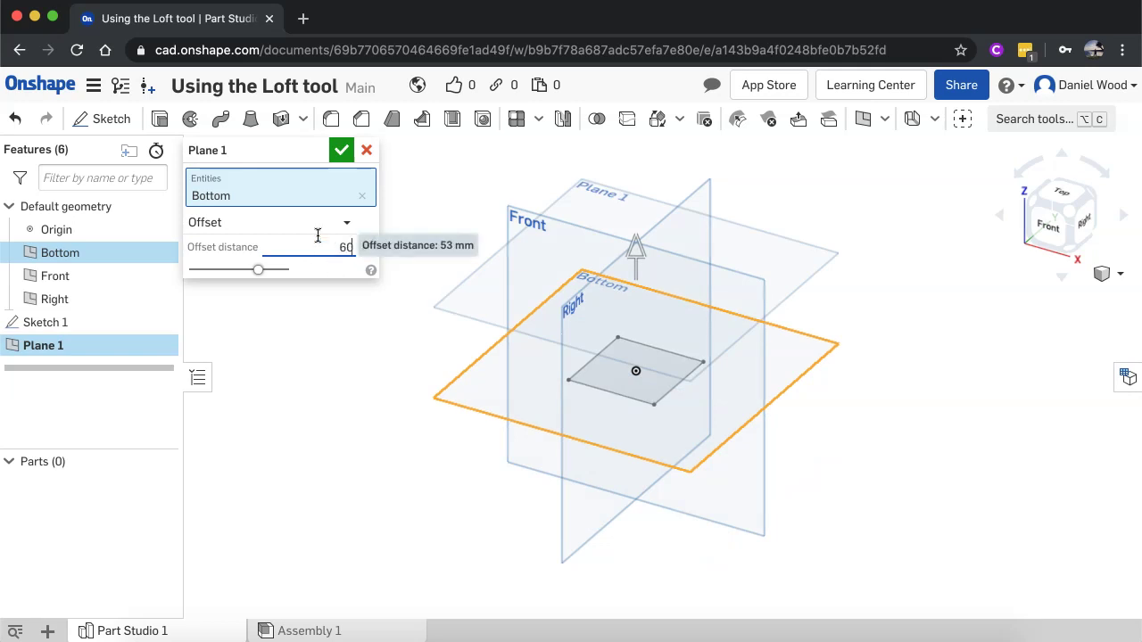
pyautogui.press('Return')
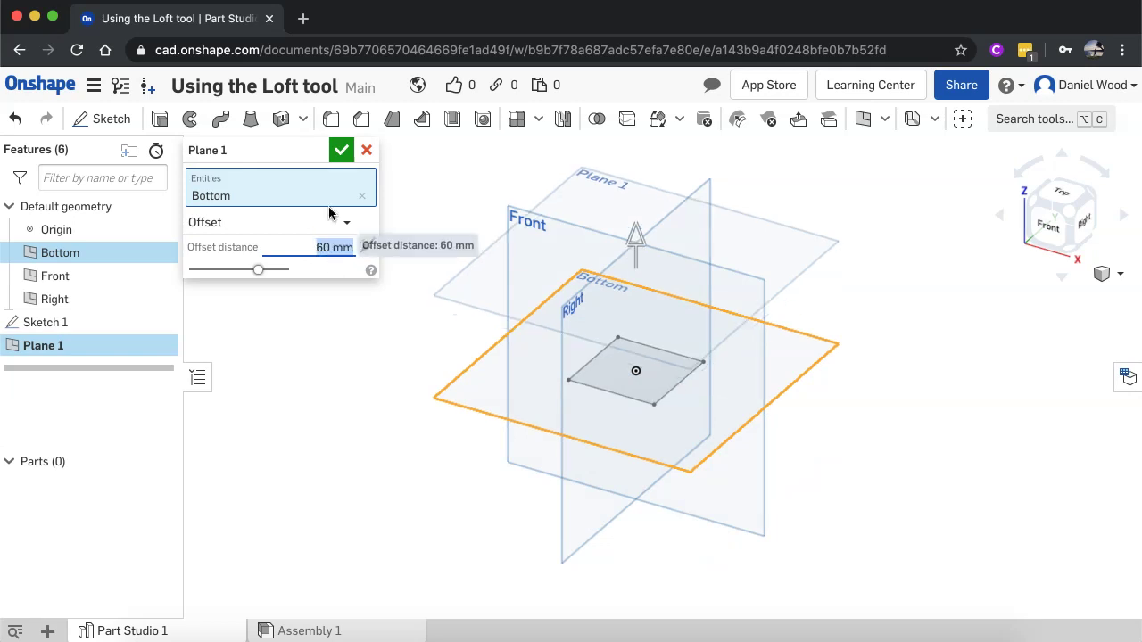
pyautogui.click(340, 149)
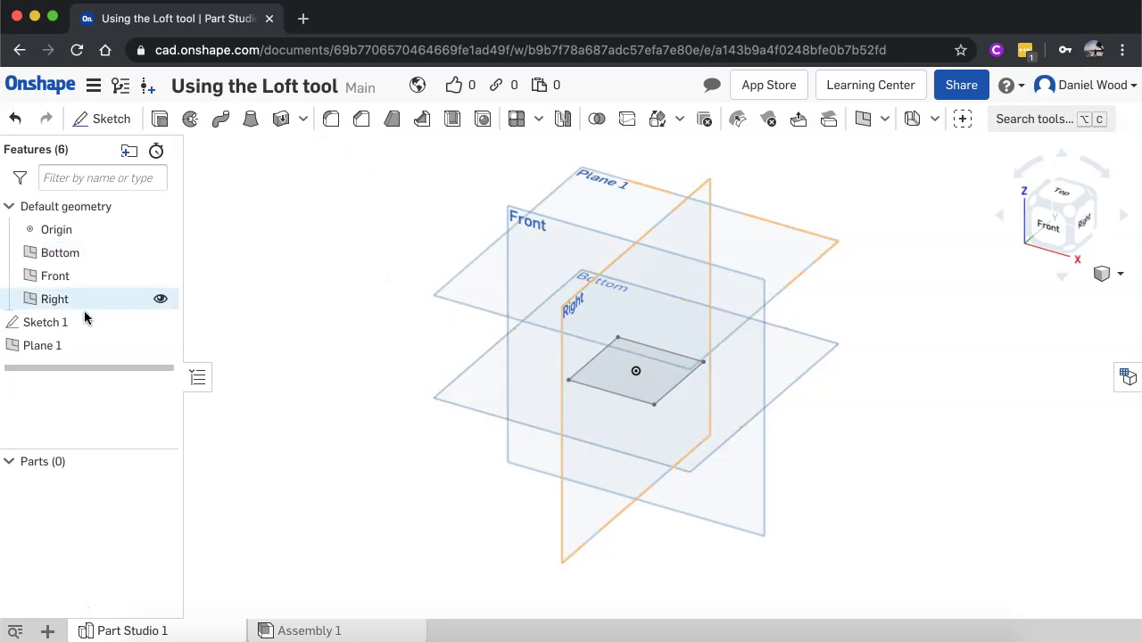
# Rename the new offset plane as Top
pyautogui.rightClick(60, 347)
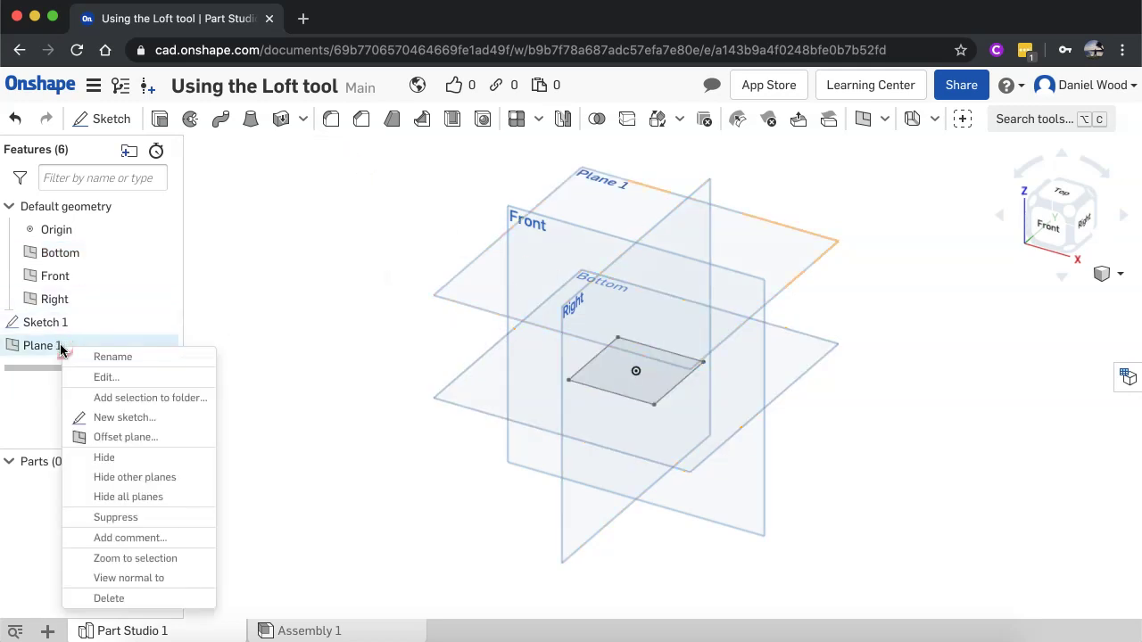
pyautogui.click(108, 356)
pyautogui.write('Top')
pyautogui.press('Return')
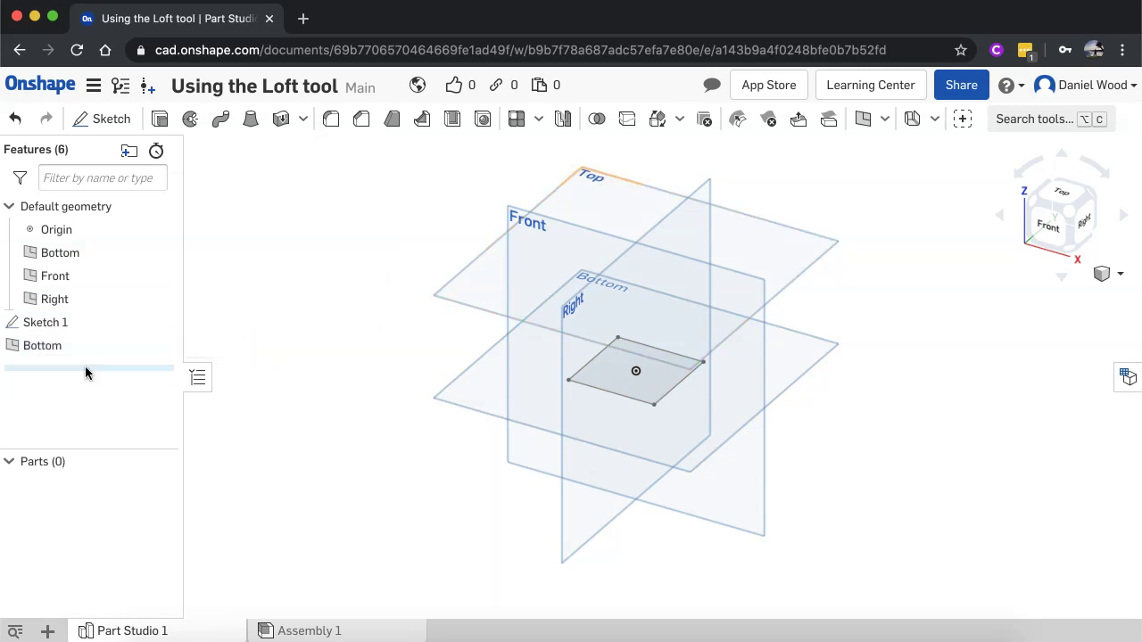
# Rename the offset plane above the square as "Top of shape"
pyautogui.rightClick(59, 346)
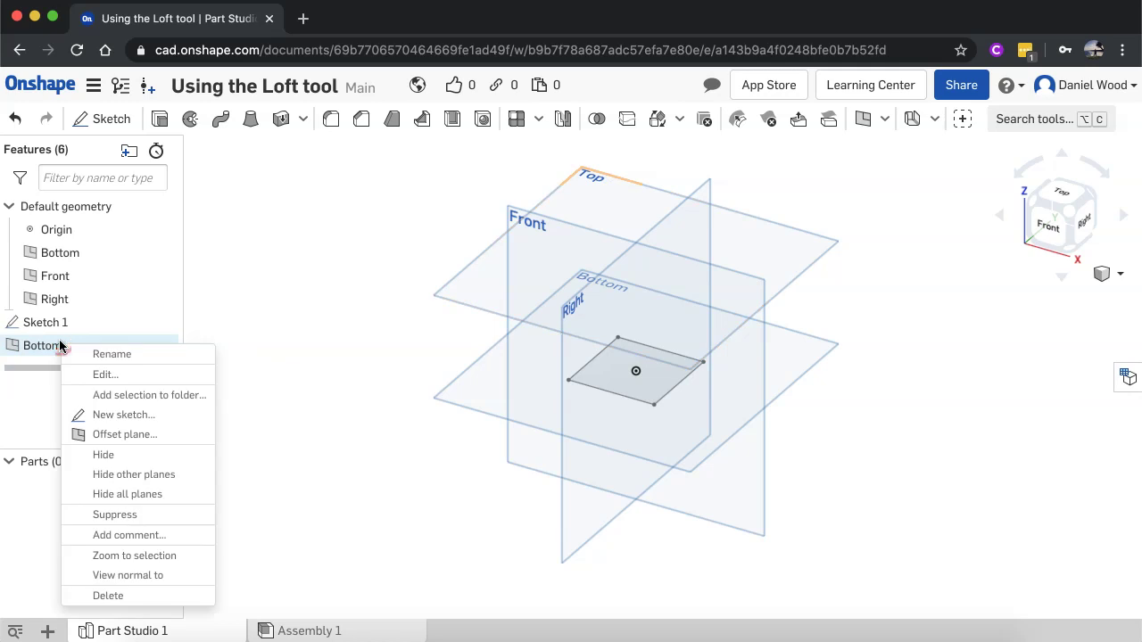
pyautogui.click(113, 354)
pyautogui.write('T')
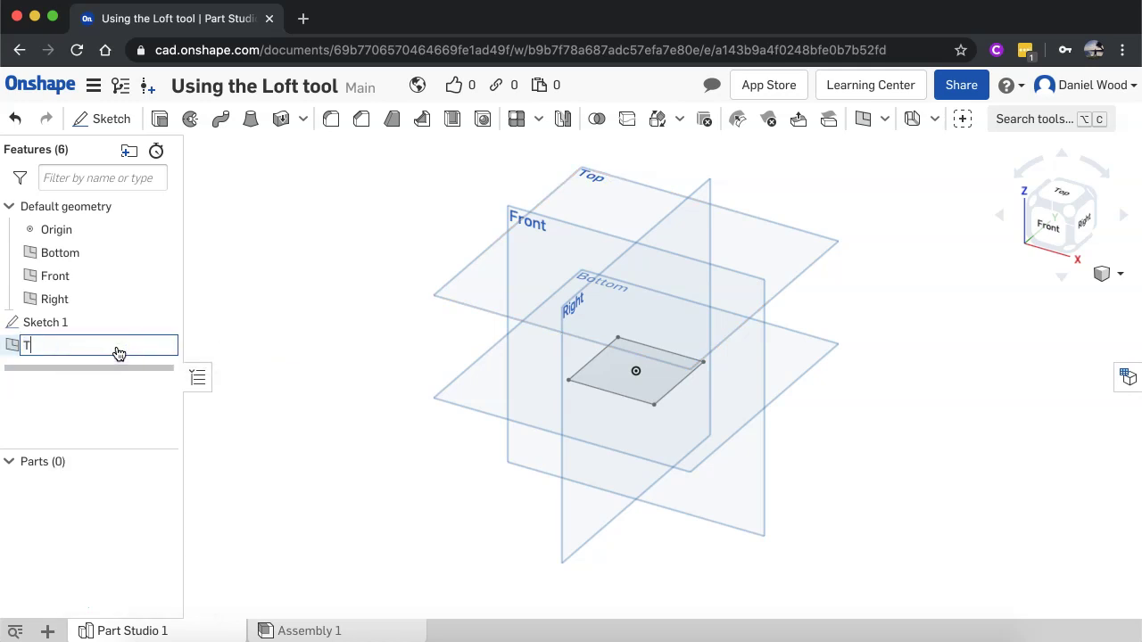
pyautogui.write('op of shape')
pyautogui.press('Return')
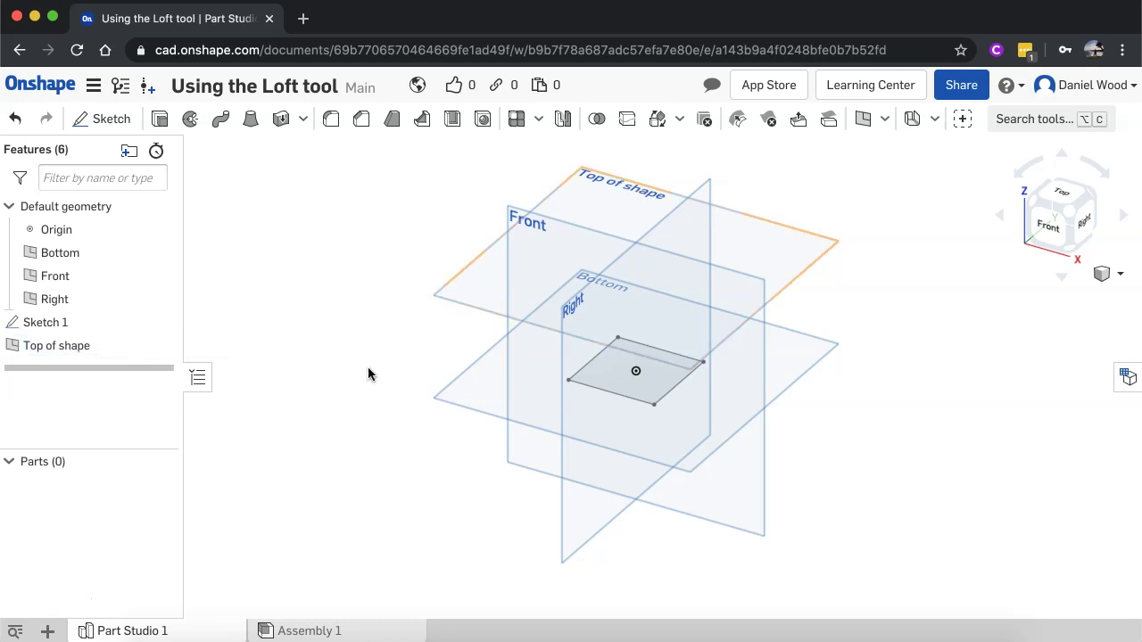
pyautogui.click(491, 385)
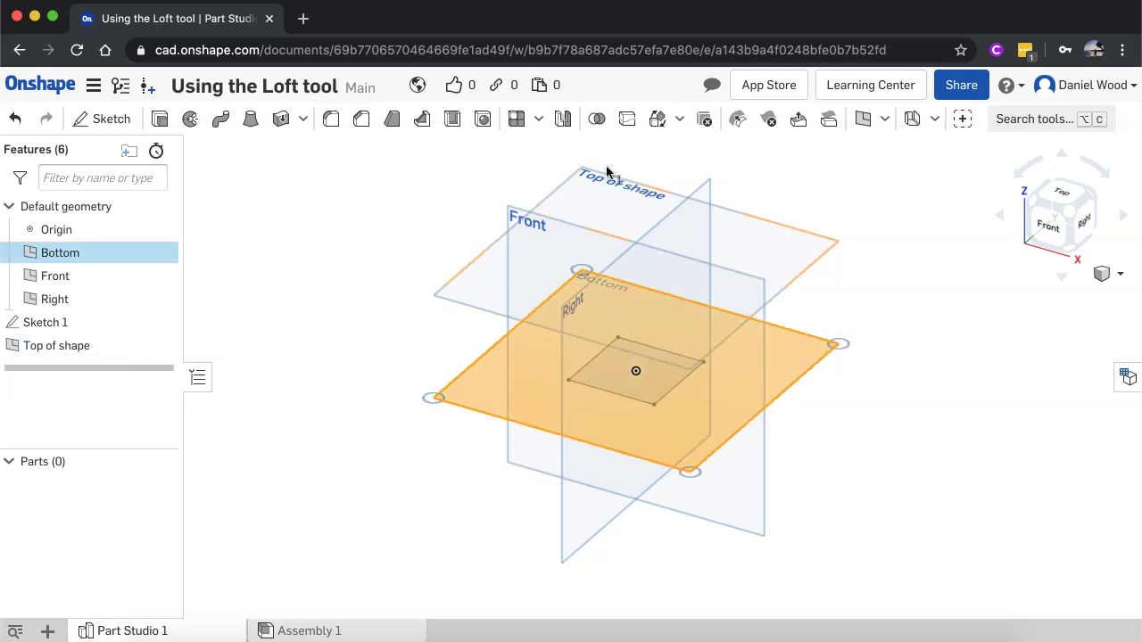
pyautogui.click(617, 182)
pyautogui.click(349, 313)
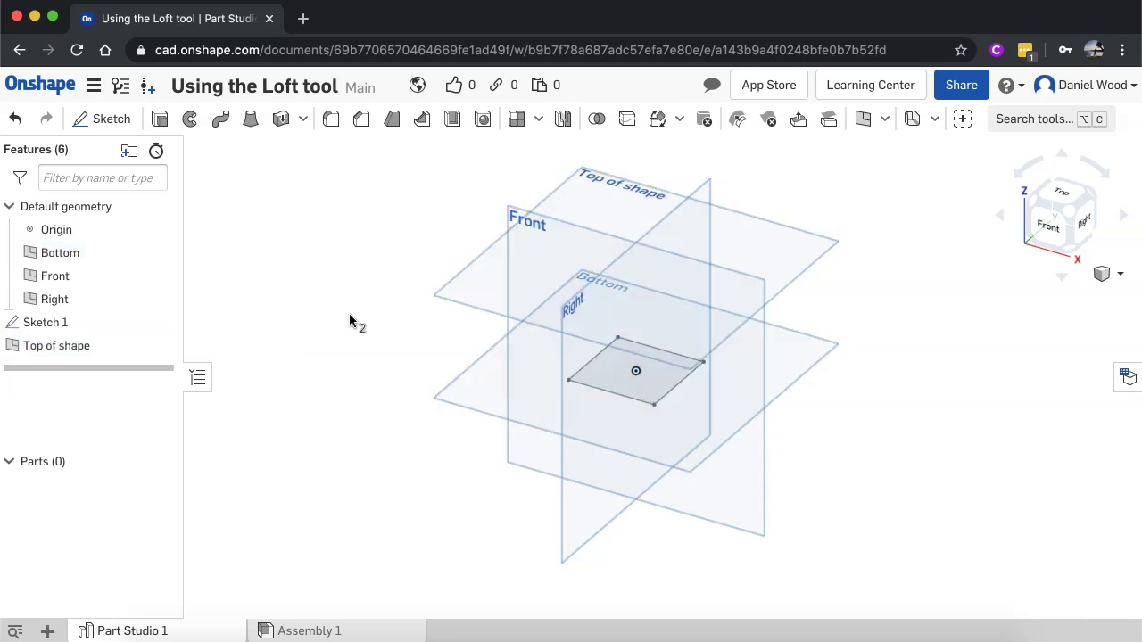
# Sketch a center point circle directly above the origin on the Top of shape plane and set its diameter to 45 mm
pyautogui.click(594, 188)
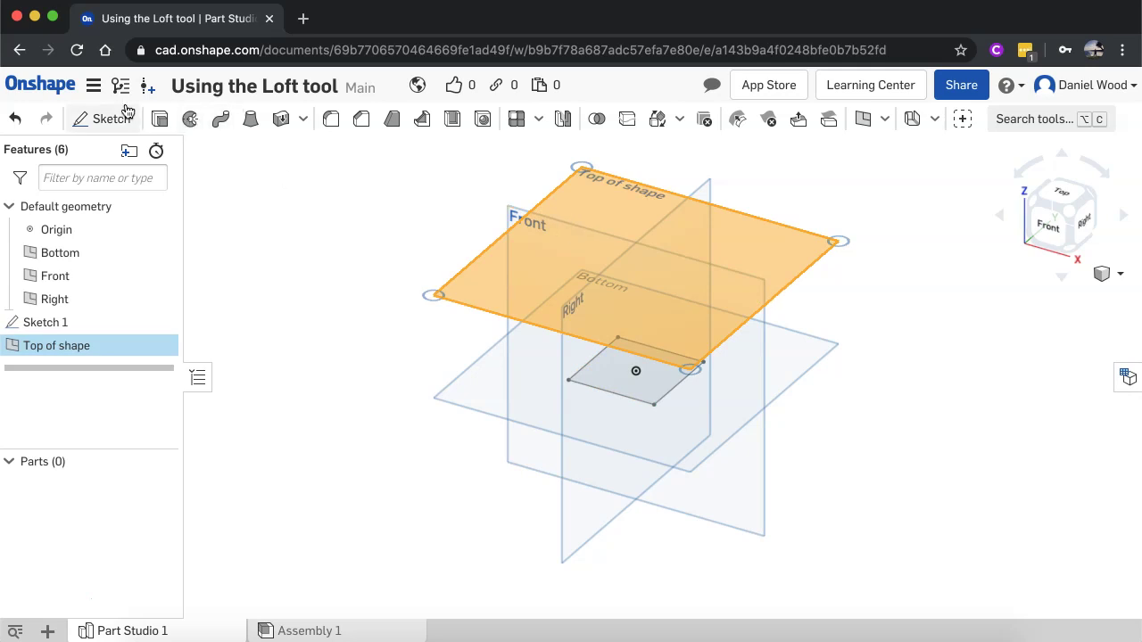
pyautogui.click(100, 120)
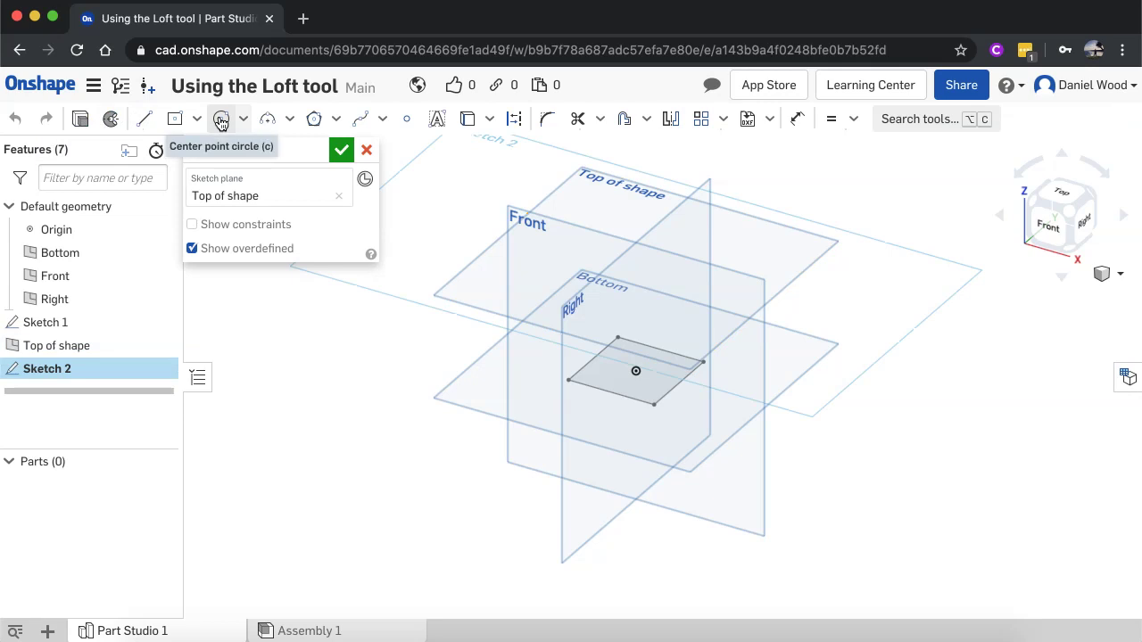
pyautogui.click(221, 121)
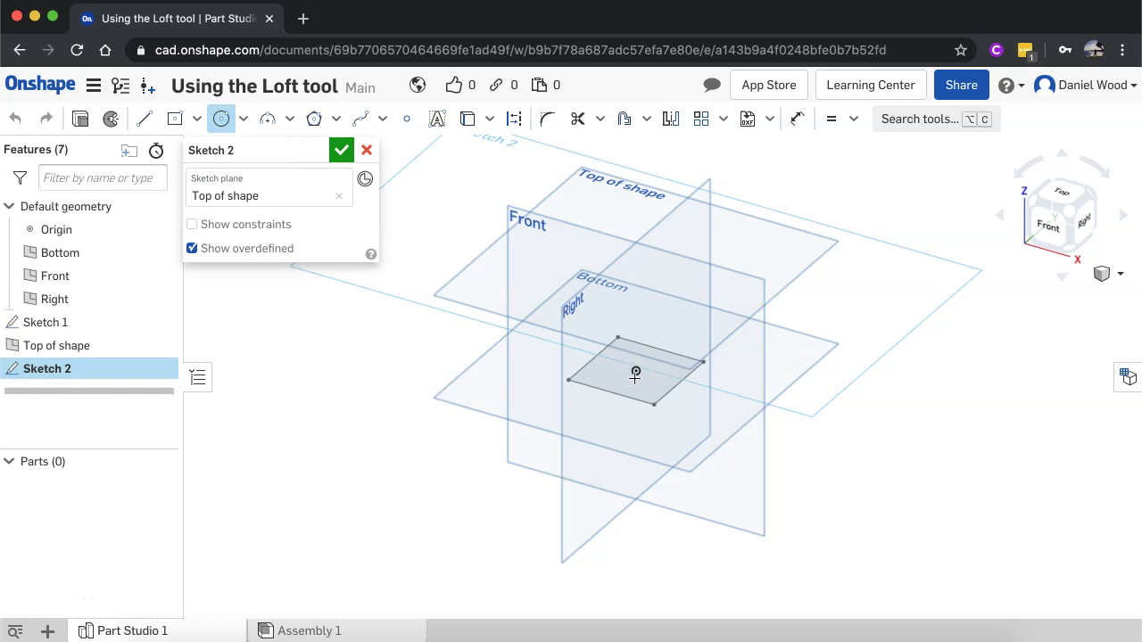
pyautogui.click(635, 268)
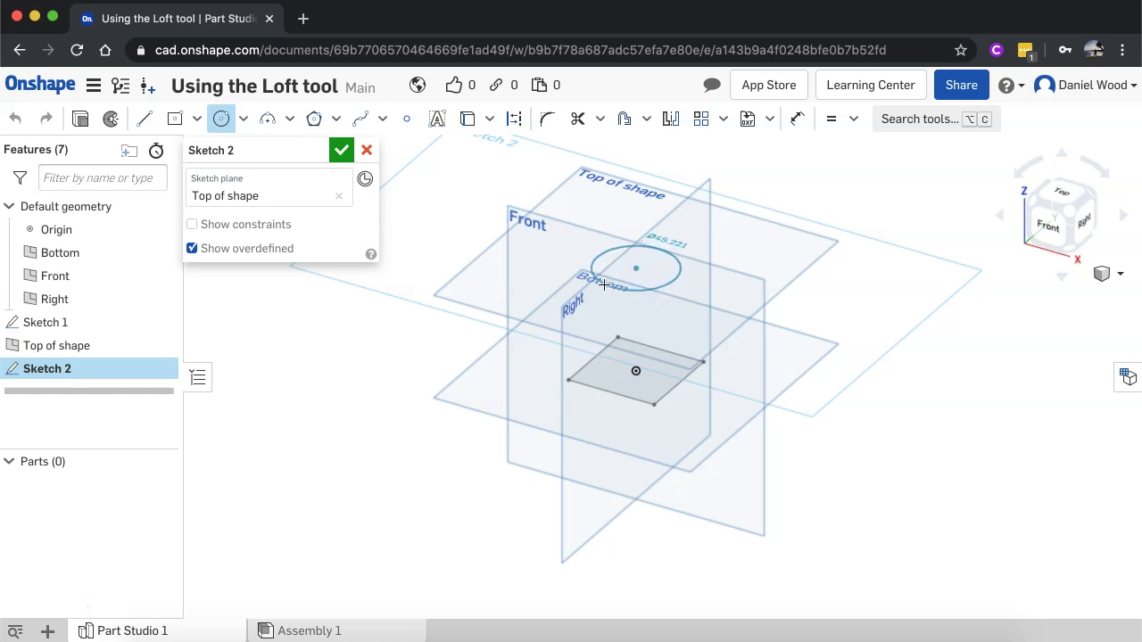
pyautogui.click(605, 284)
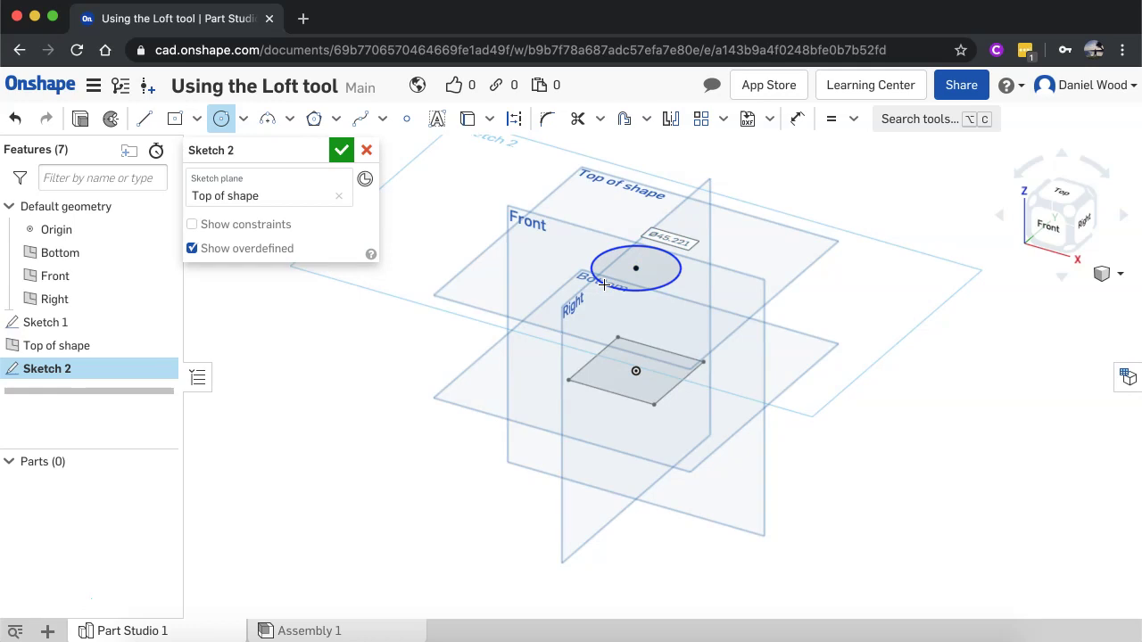
pyautogui.write('4')
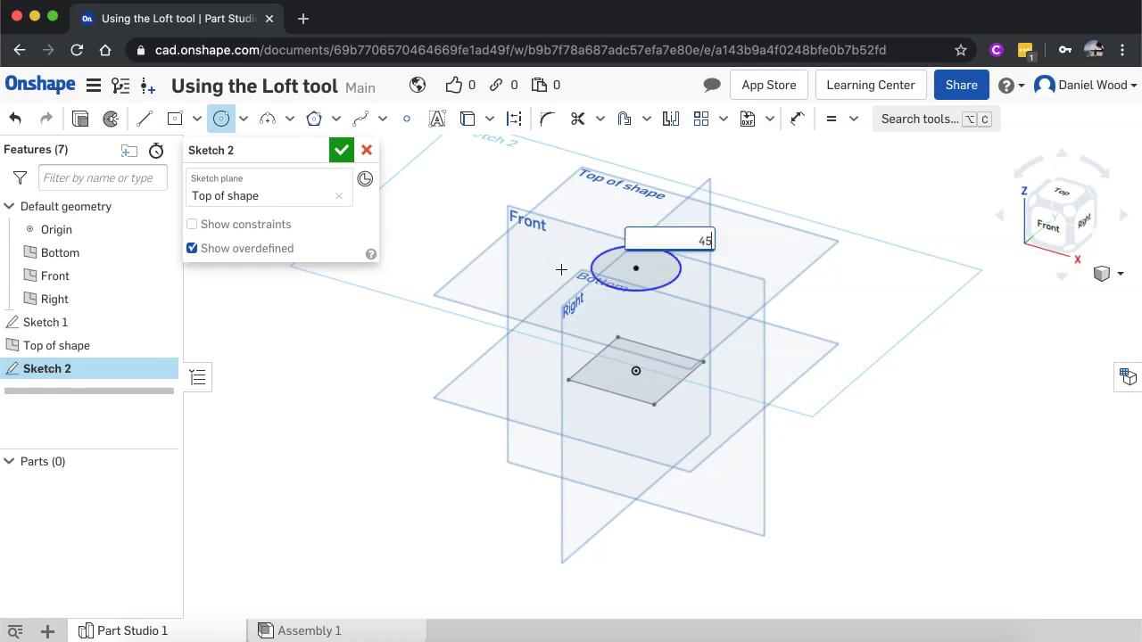
pyautogui.write('5')
pyautogui.press('Return')
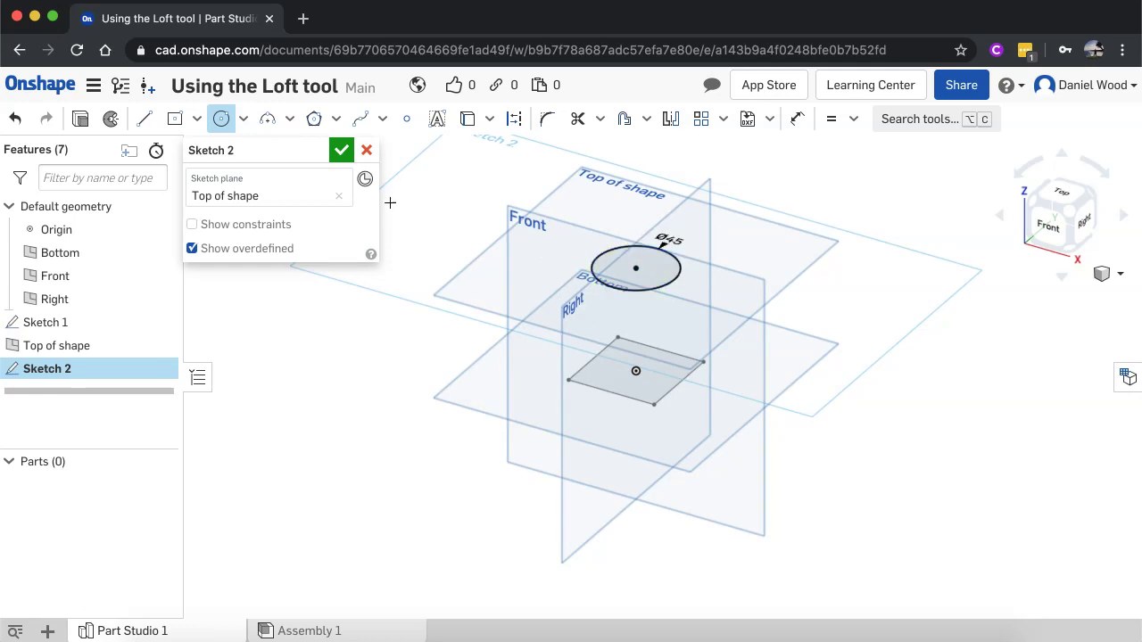
# Finish the circle sketch on the Top of shape plane
pyautogui.click(340, 152)
pyautogui.scroll(3, 568, 385)
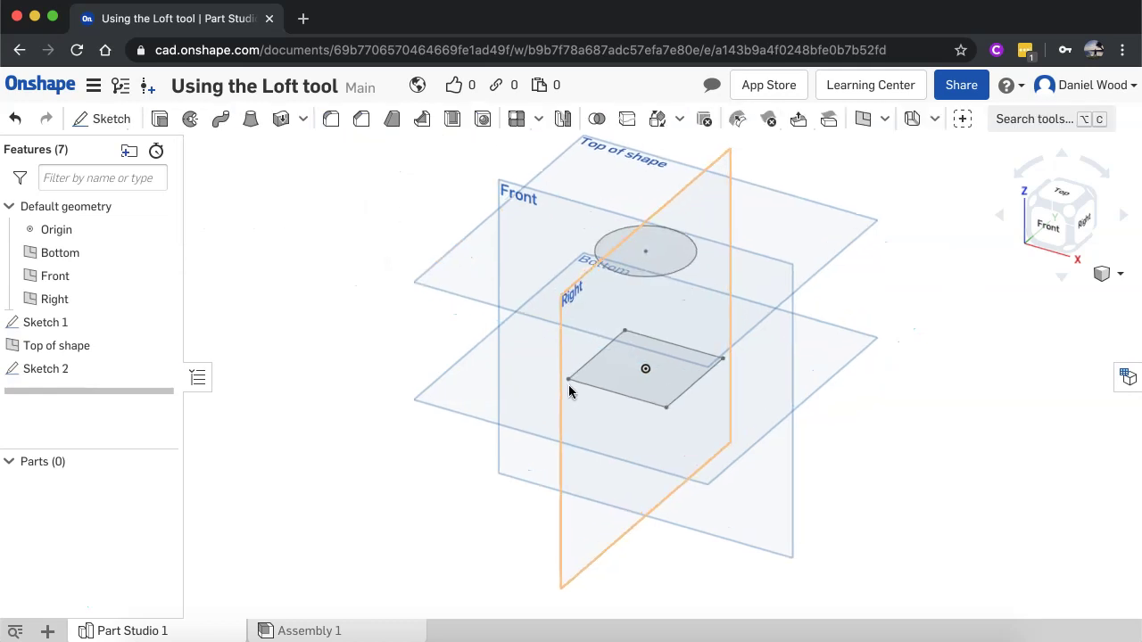
pyautogui.click(651, 371)
pyautogui.click(665, 373)
pyautogui.click(665, 373)
pyautogui.click(661, 371)
pyautogui.click(660, 369)
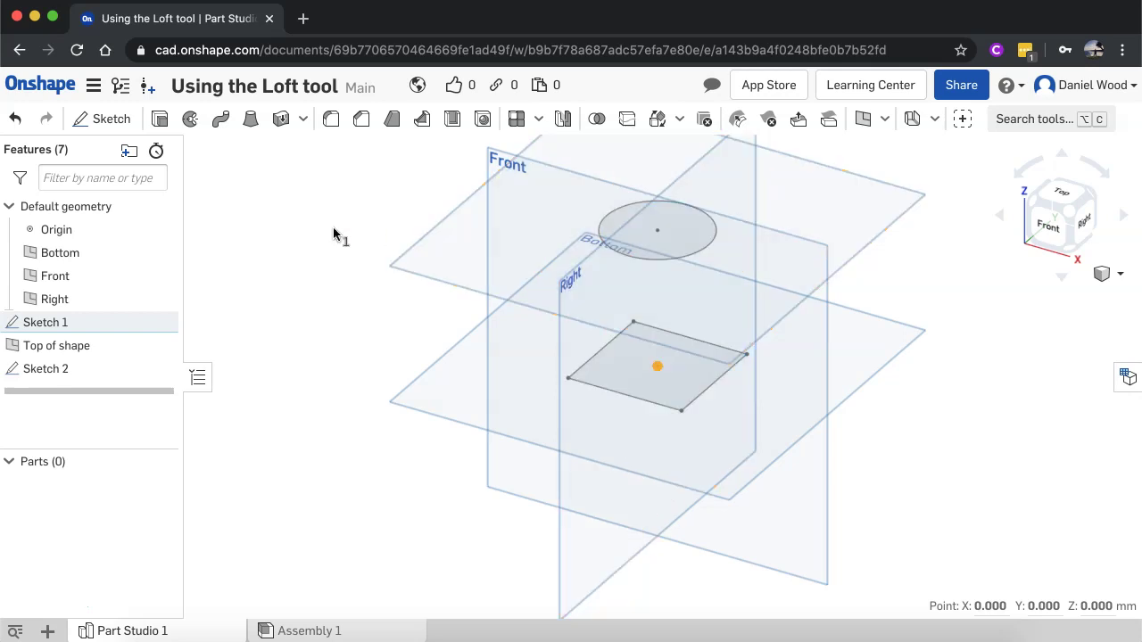
# Start a new solid loft from the square face to the circle face, removing the stray vertex from the profiles
pyautogui.click(254, 120)
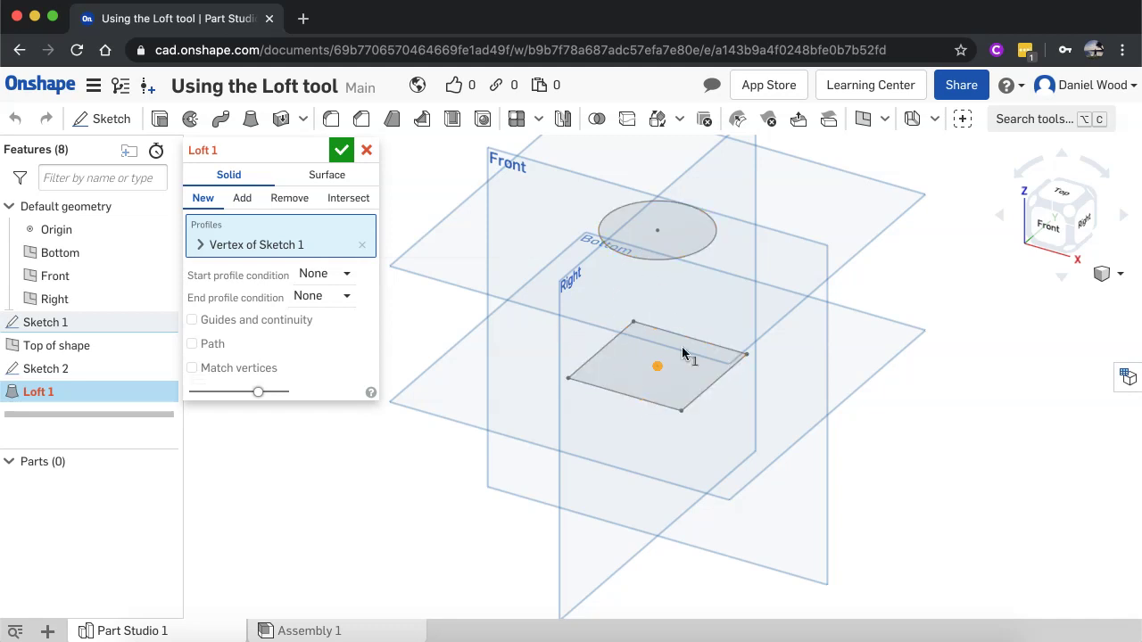
pyautogui.click(628, 360)
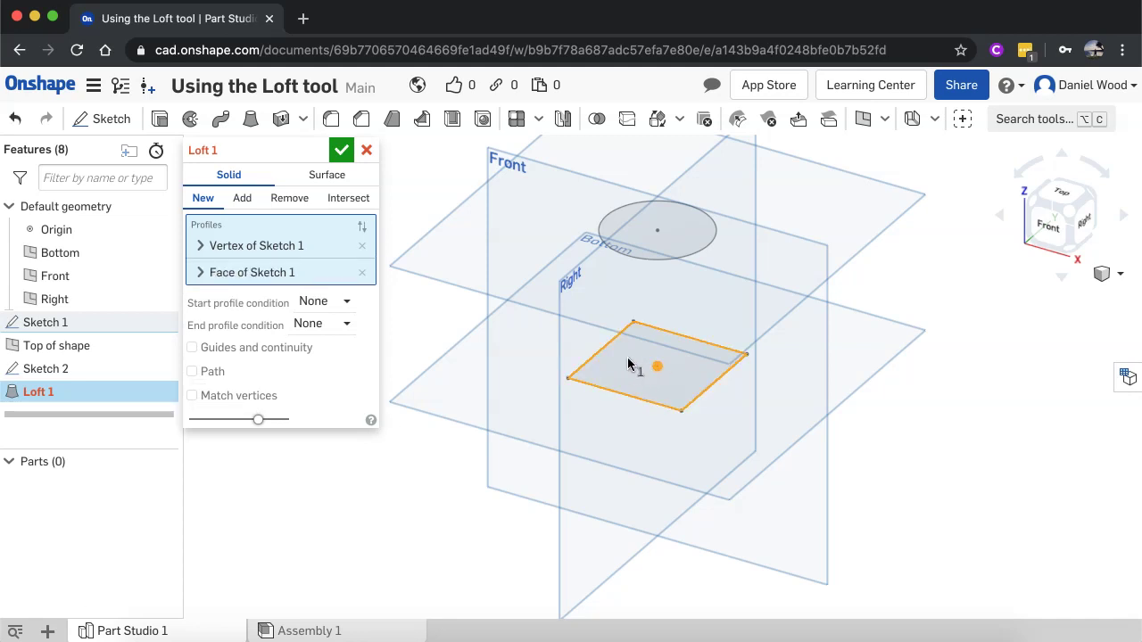
pyautogui.click(639, 234)
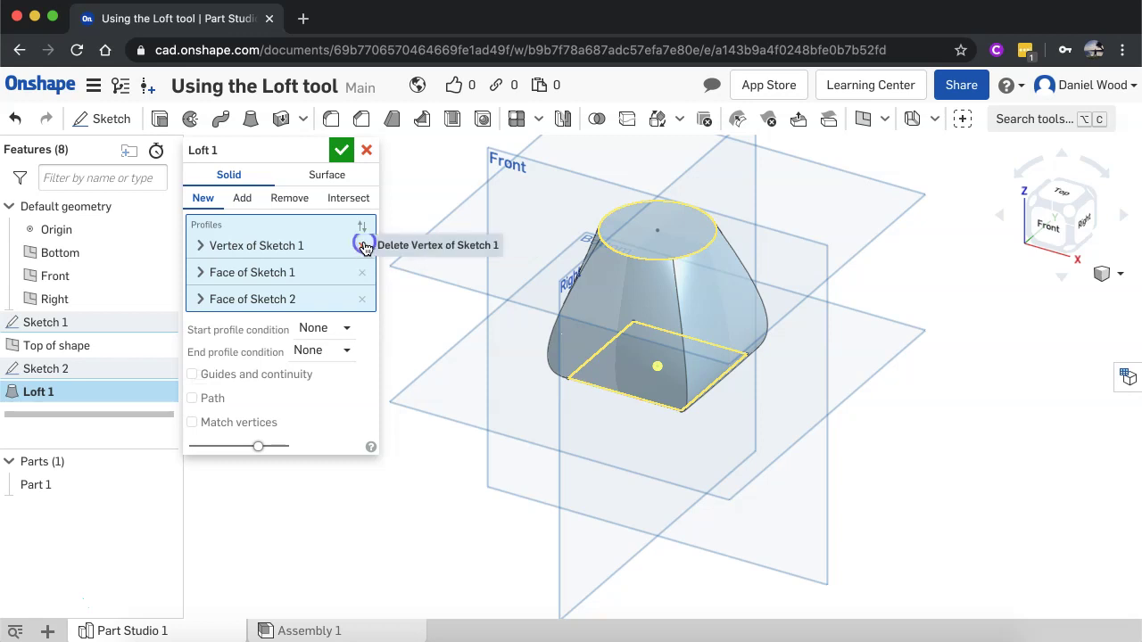
pyautogui.click(361, 246)
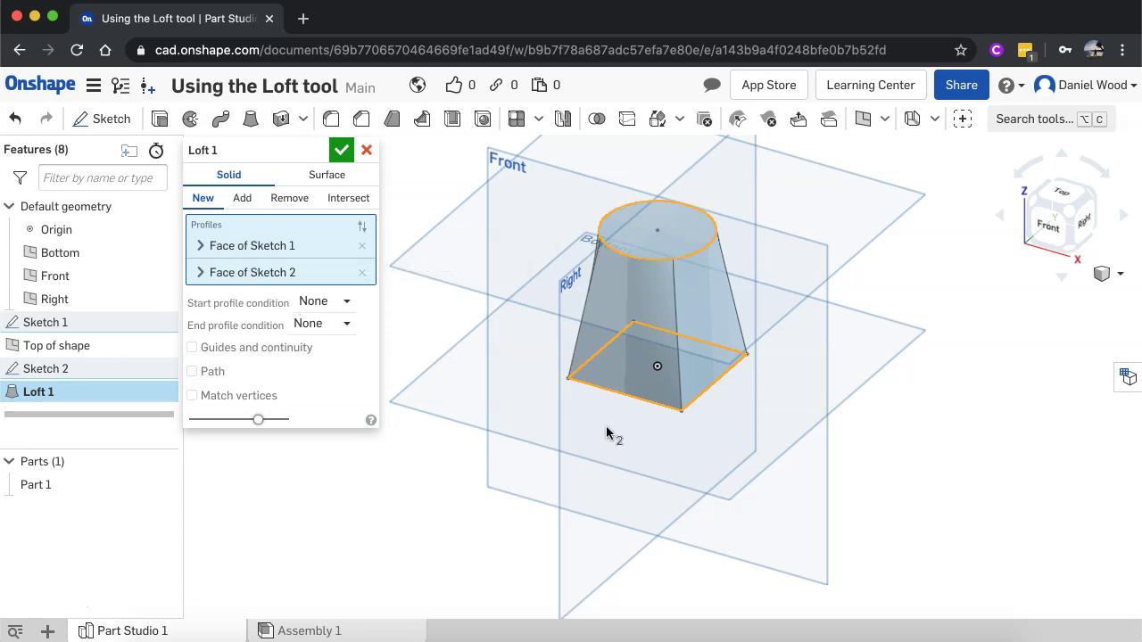
# Try Normal to profile and Tangent to profile as the loft's start condition, return it to None and cancel the loft
pyautogui.click(330, 302)
pyautogui.click(335, 364)
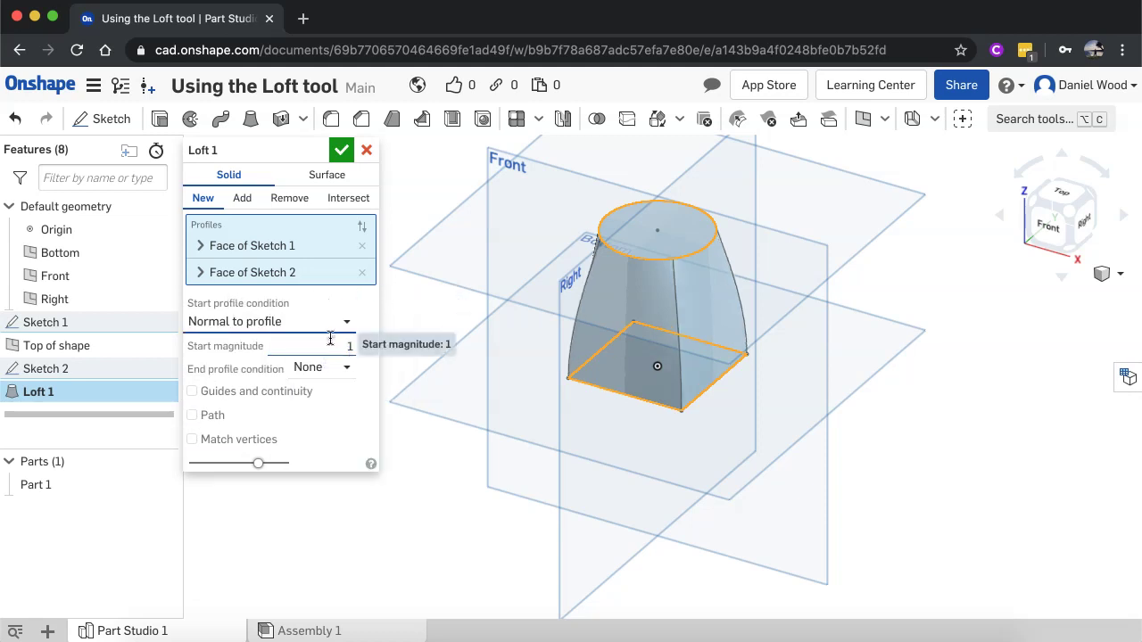
pyautogui.click(327, 327)
pyautogui.click(322, 396)
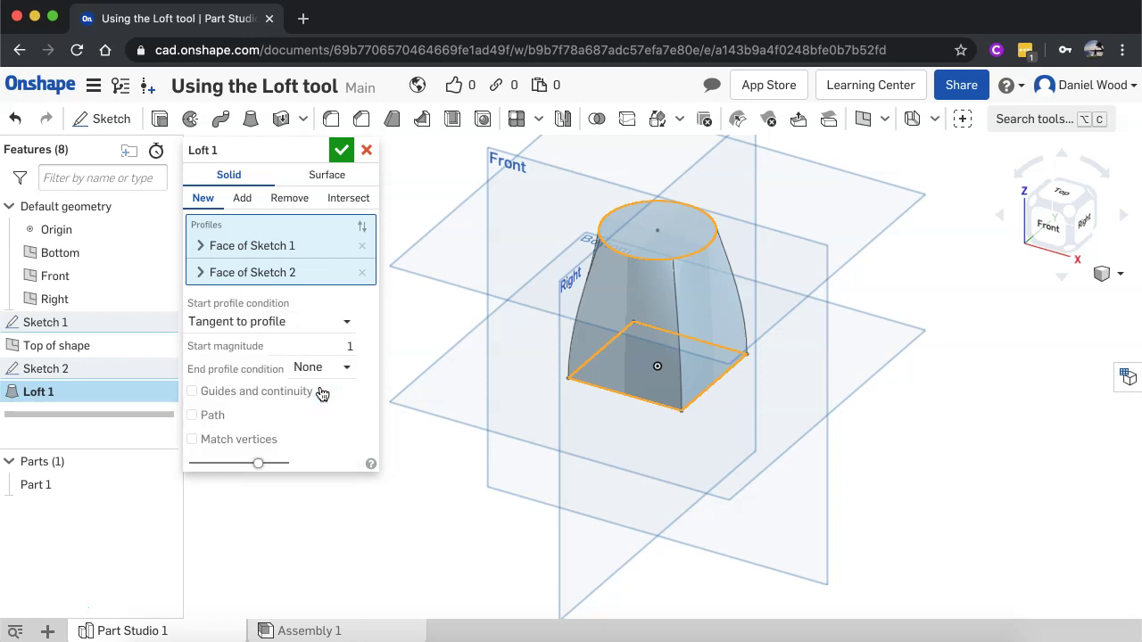
pyautogui.click(303, 322)
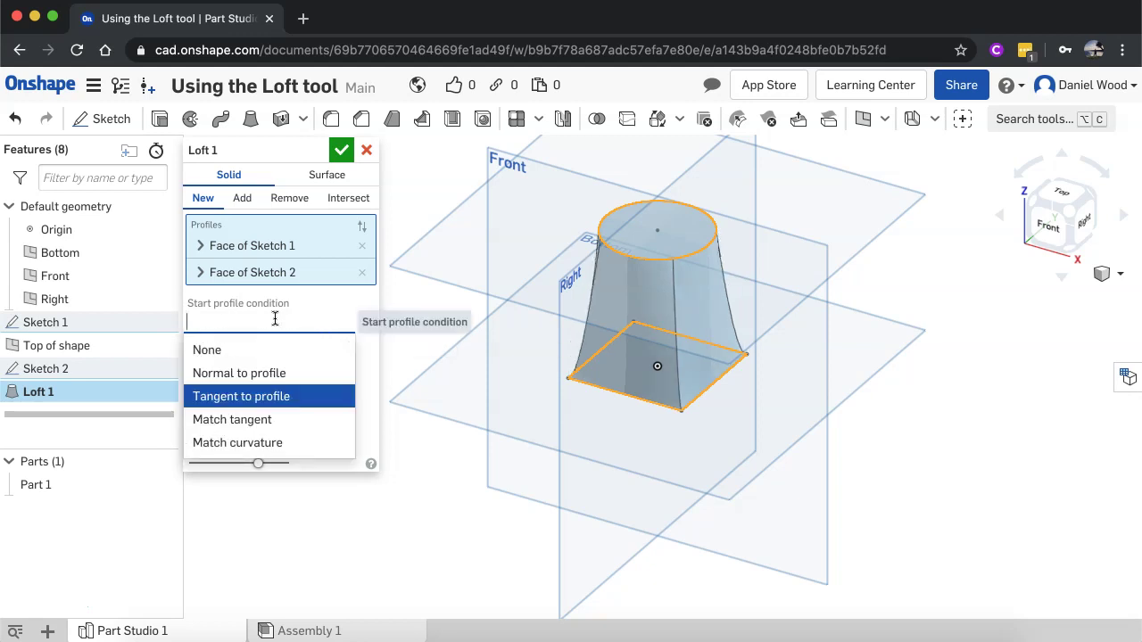
pyautogui.click(235, 350)
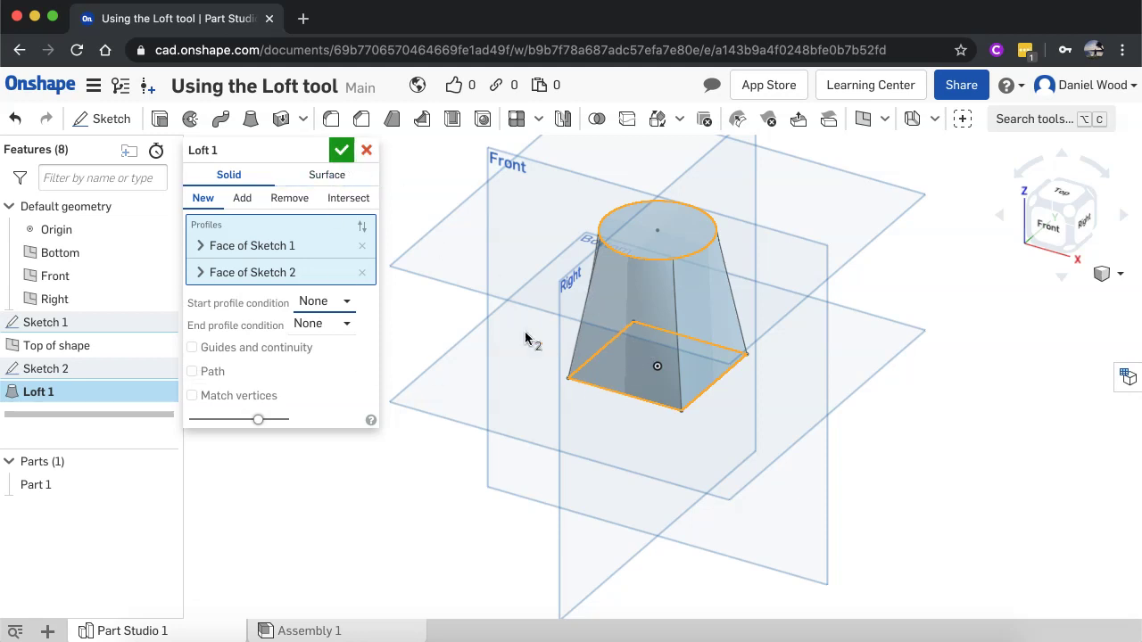
pyautogui.click(367, 152)
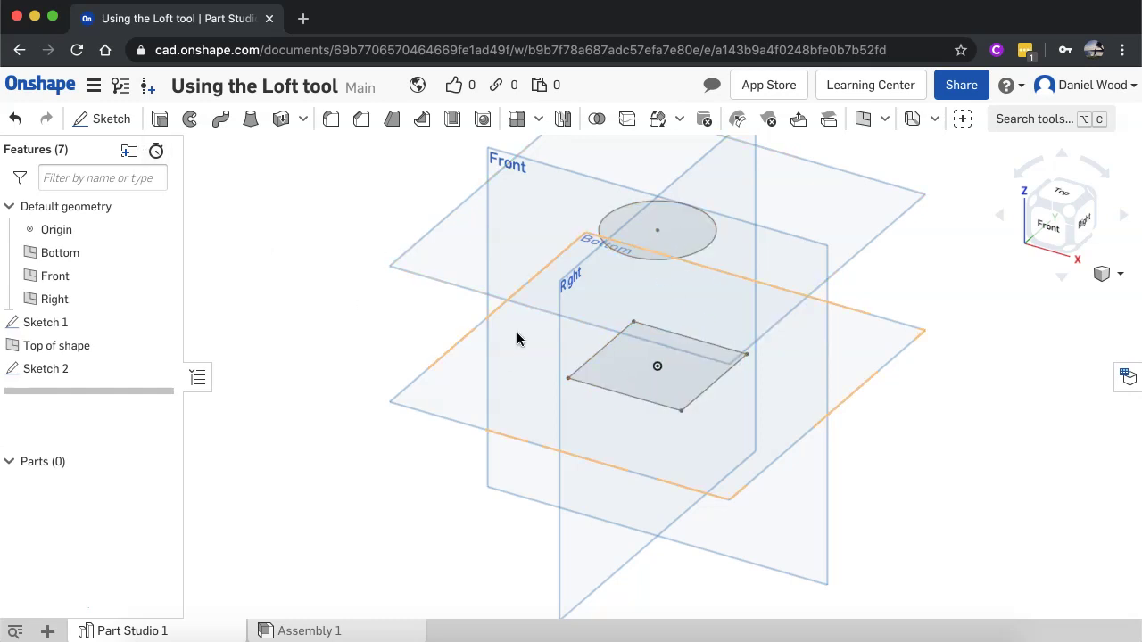
# Sketch a three-point arc on the Front plane from the origin to the circle's centre, bulging toward +X with a radius of about 82 mm
pyautogui.click(96, 118)
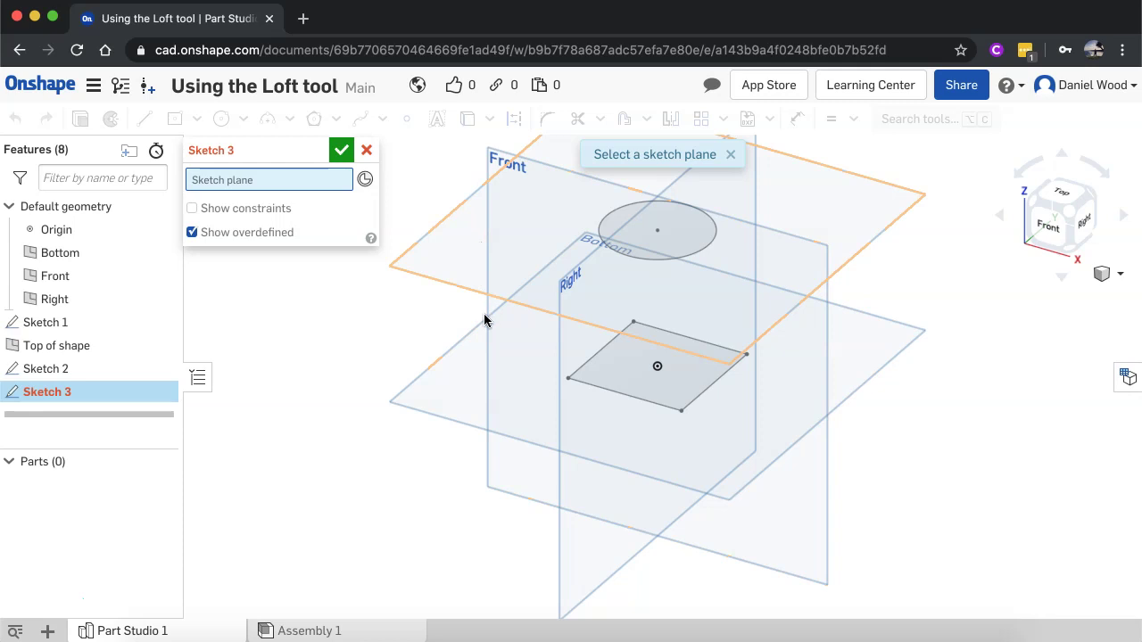
pyautogui.click(1045, 219)
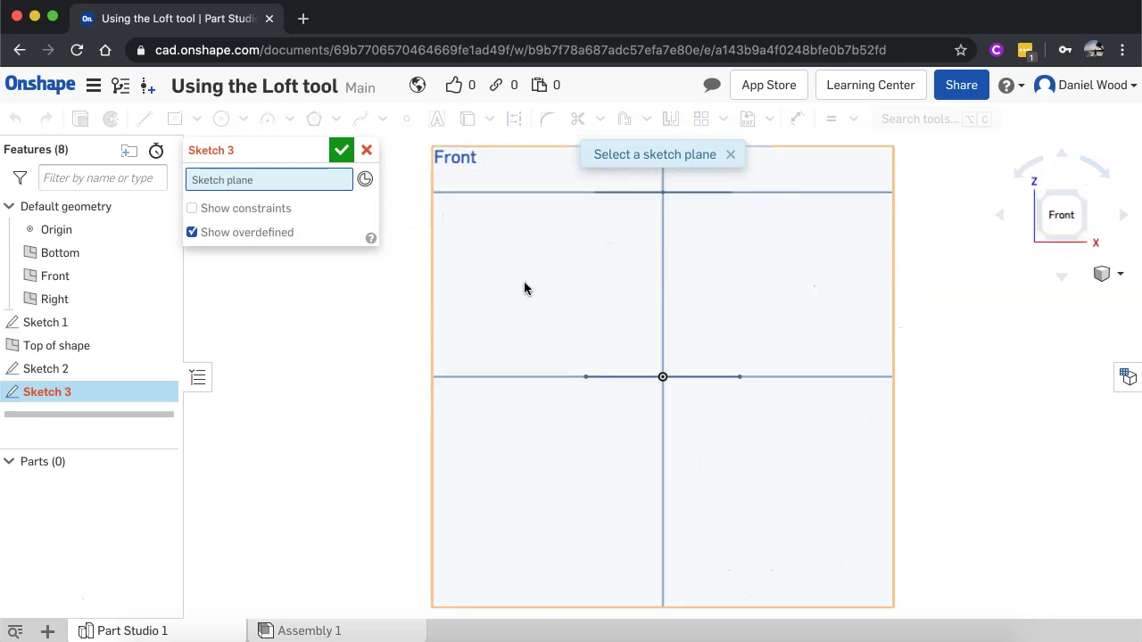
pyautogui.click(467, 276)
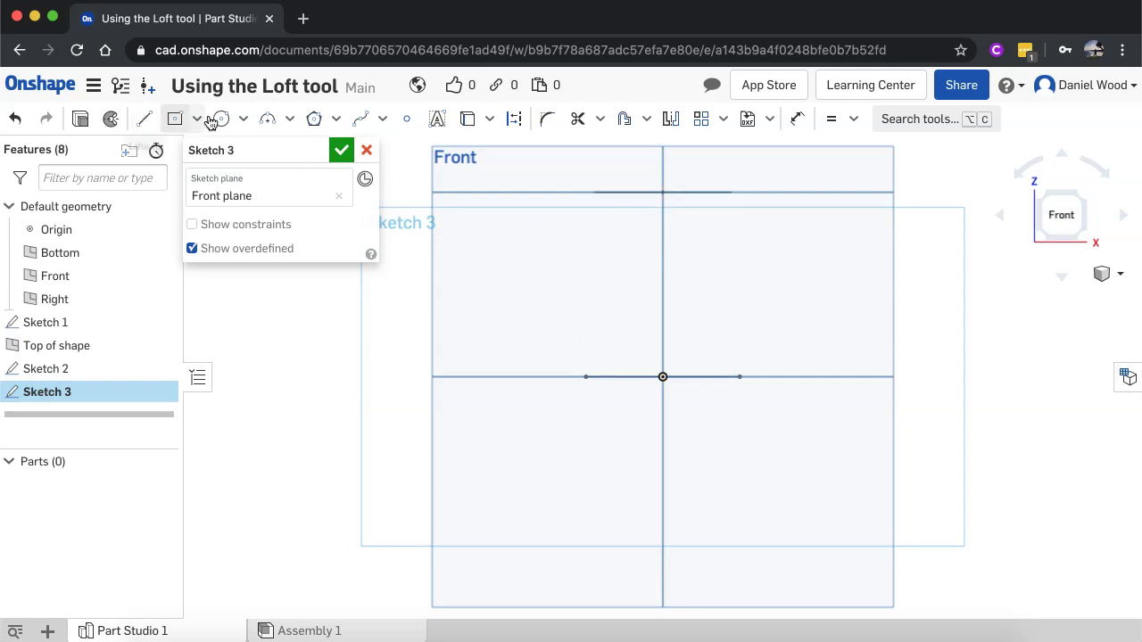
pyautogui.click(268, 122)
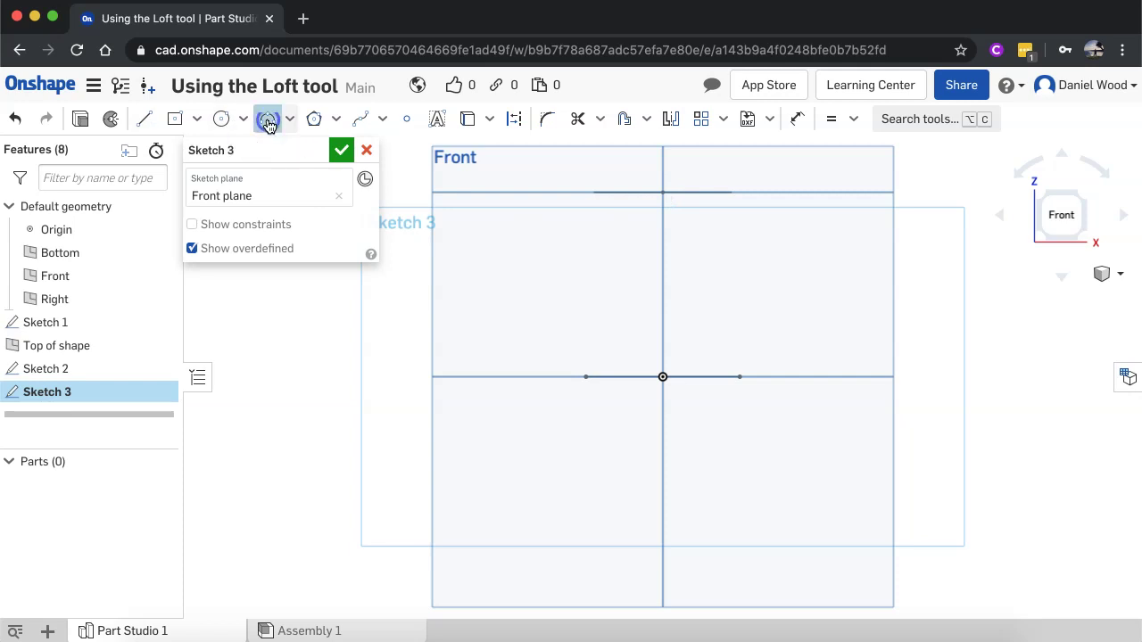
pyautogui.click(662, 377)
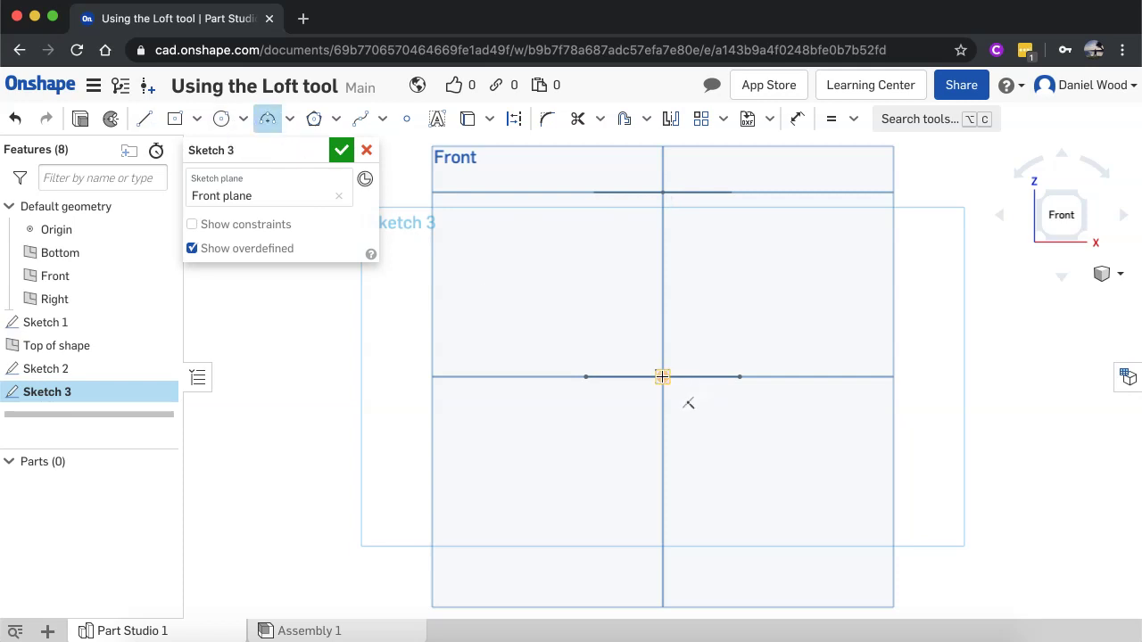
pyautogui.click(664, 192)
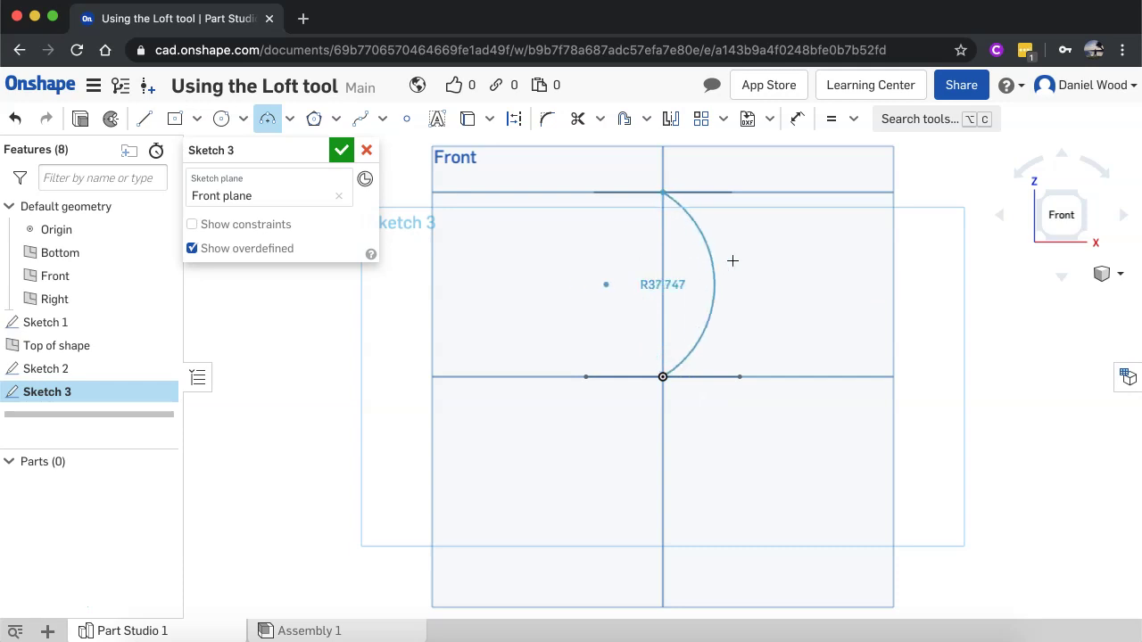
pyautogui.click(680, 283)
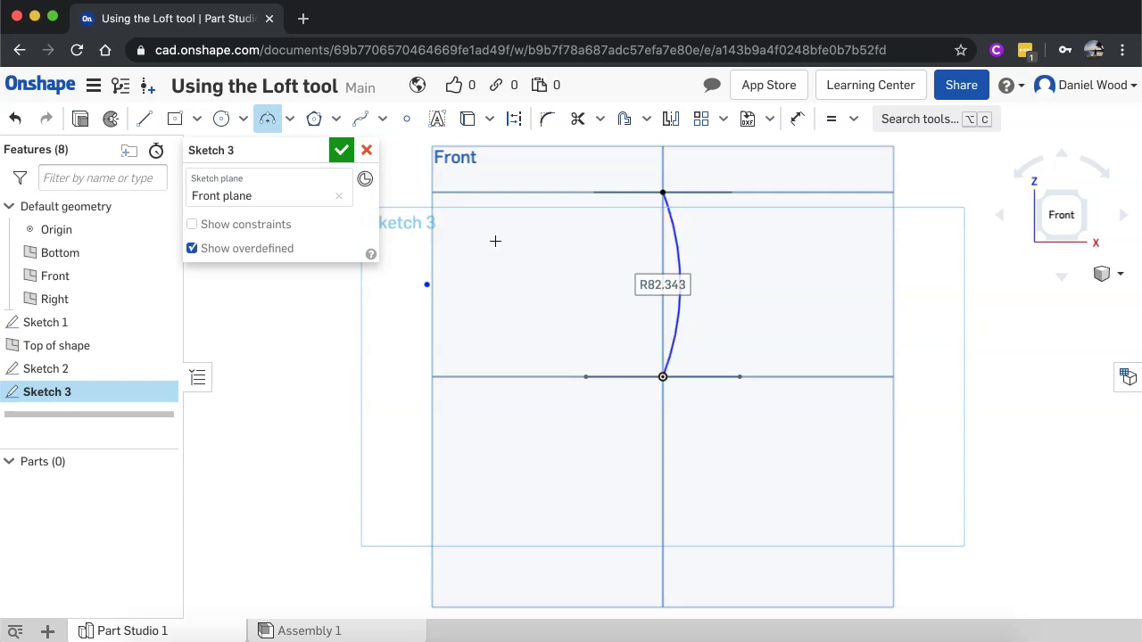
pyautogui.click(340, 152)
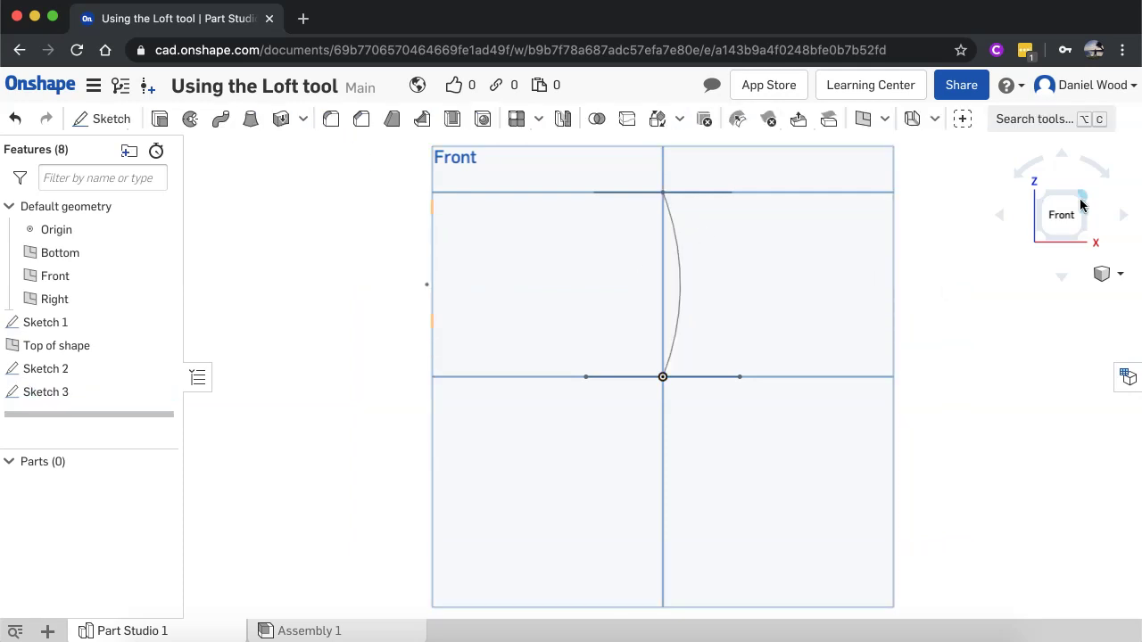
# Loft a new solid from the square to the circle using the arc as the path, and inspect it from several sides
pyautogui.click(1080, 204)
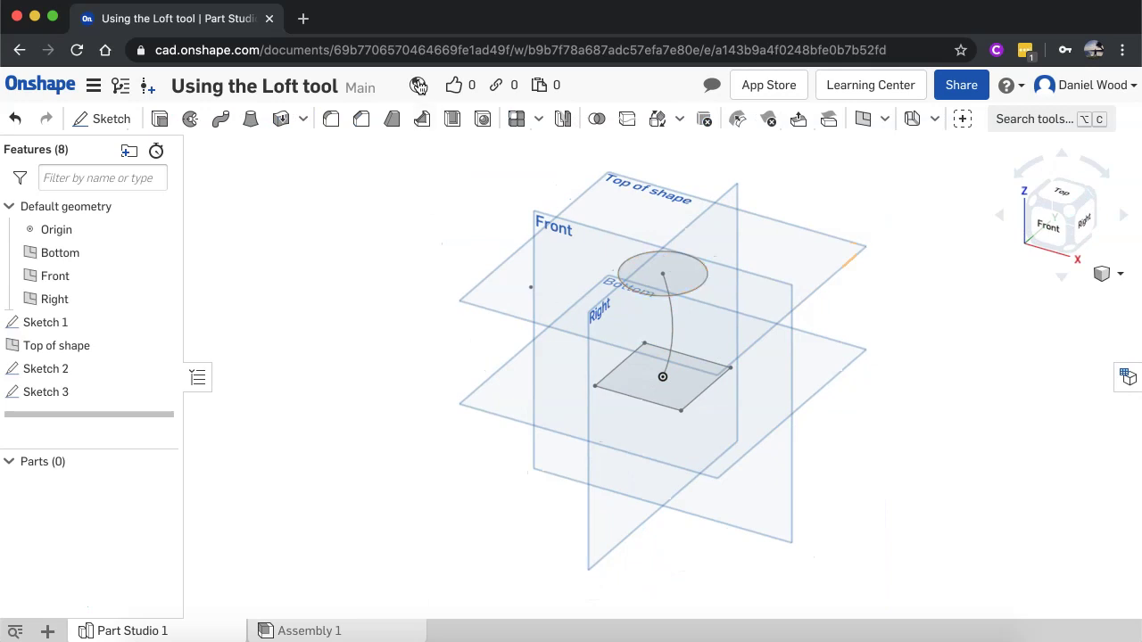
pyautogui.click(250, 129)
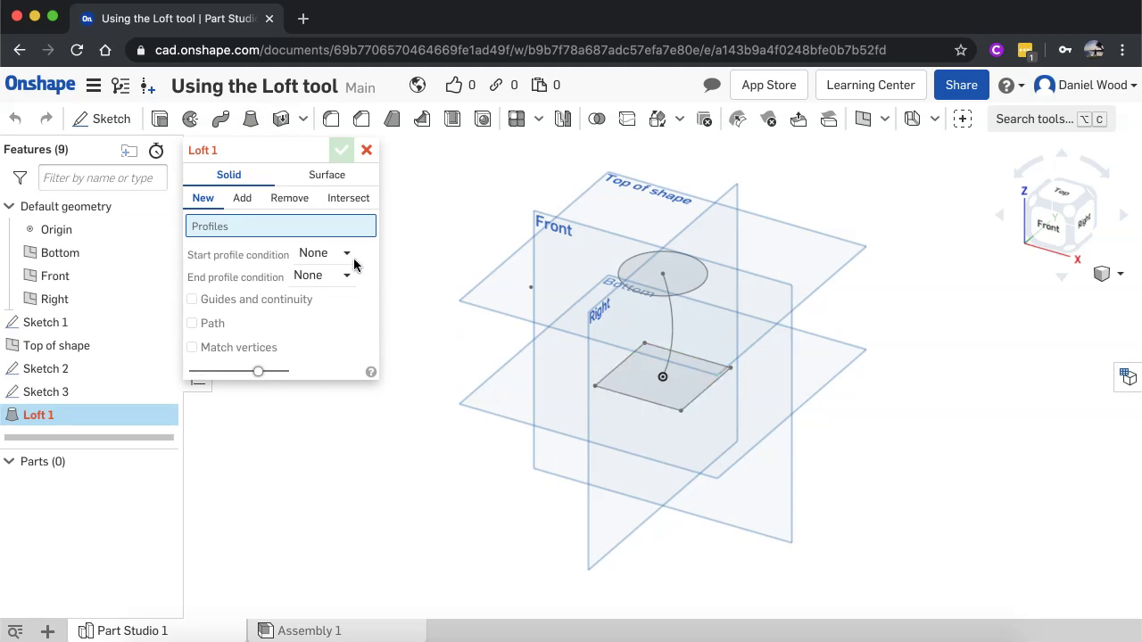
pyautogui.click(629, 381)
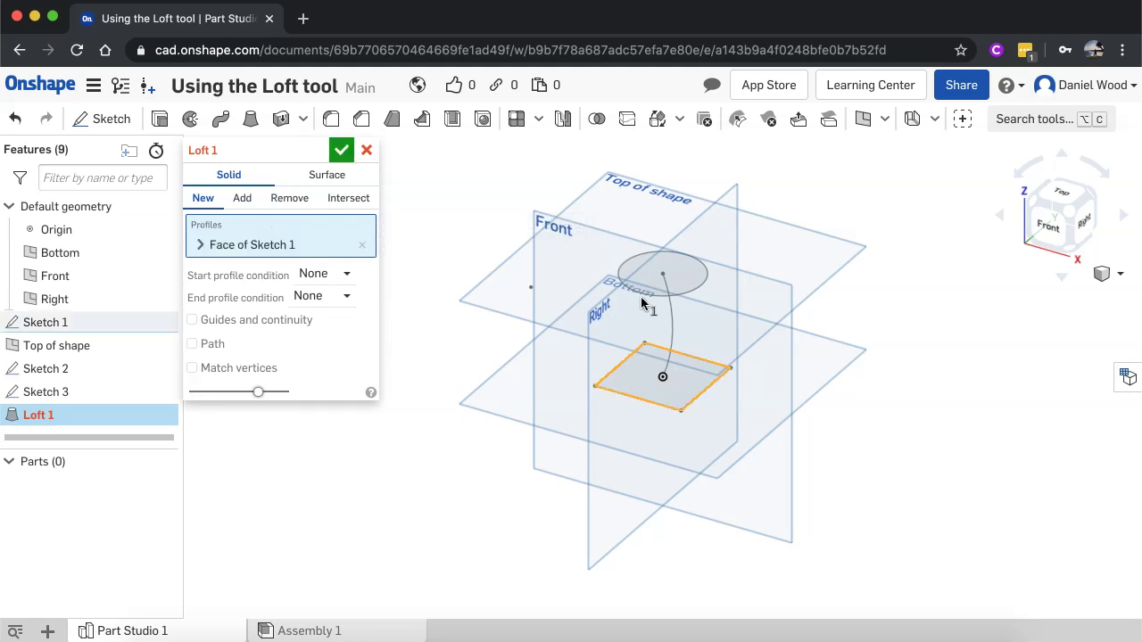
pyautogui.click(641, 280)
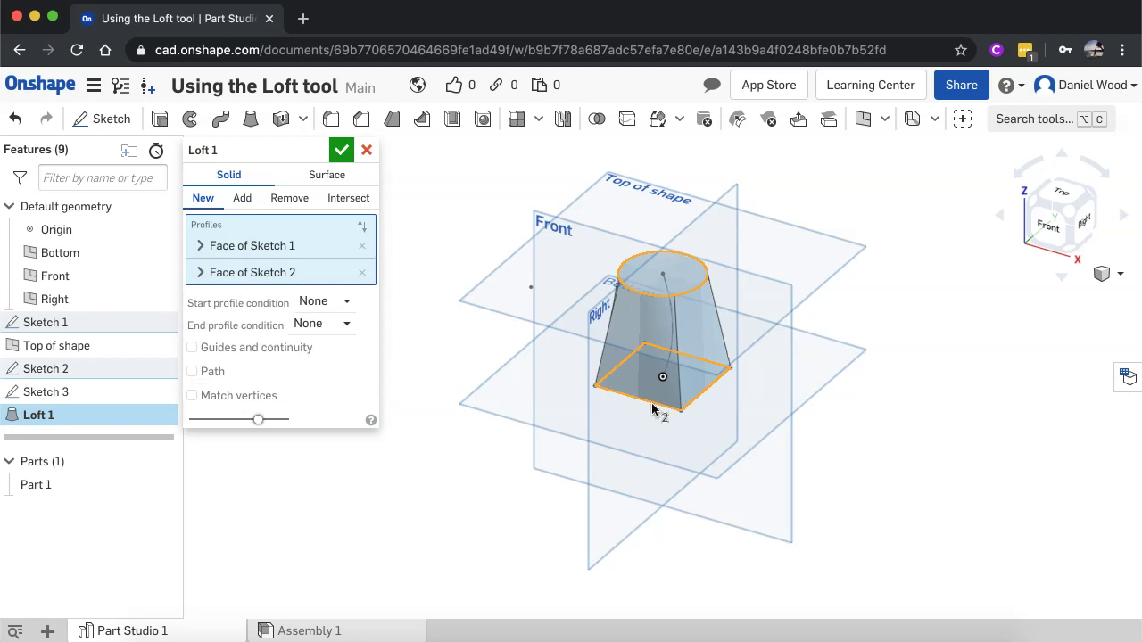
pyautogui.click(193, 372)
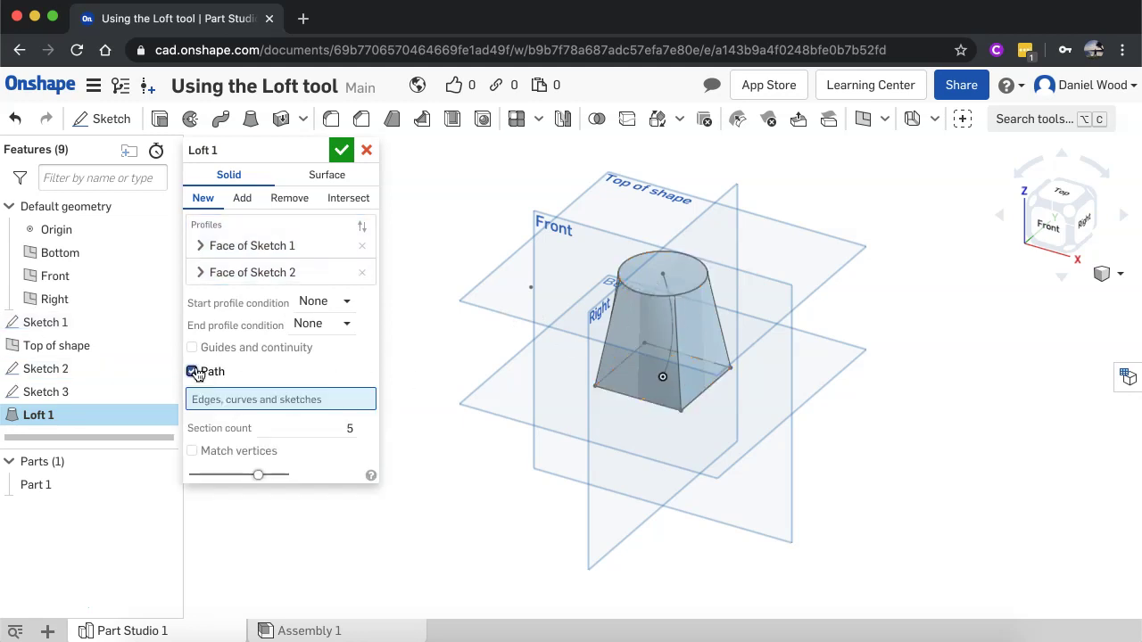
pyautogui.click(670, 333)
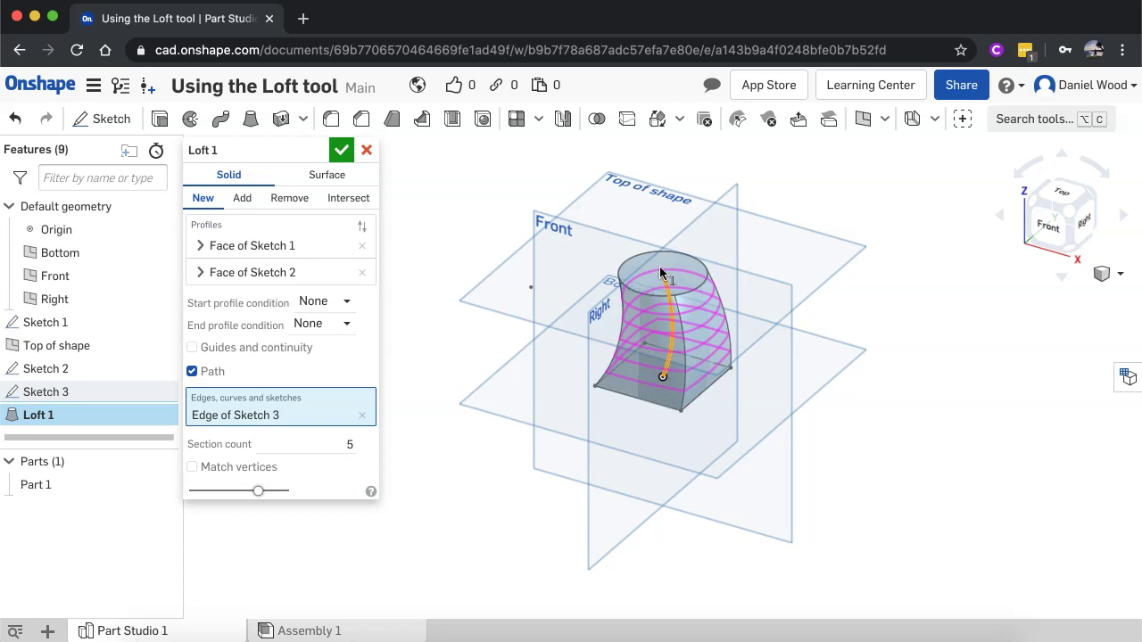
pyautogui.moveTo(563, 447); pyautogui.dragTo(592, 416, button='right')
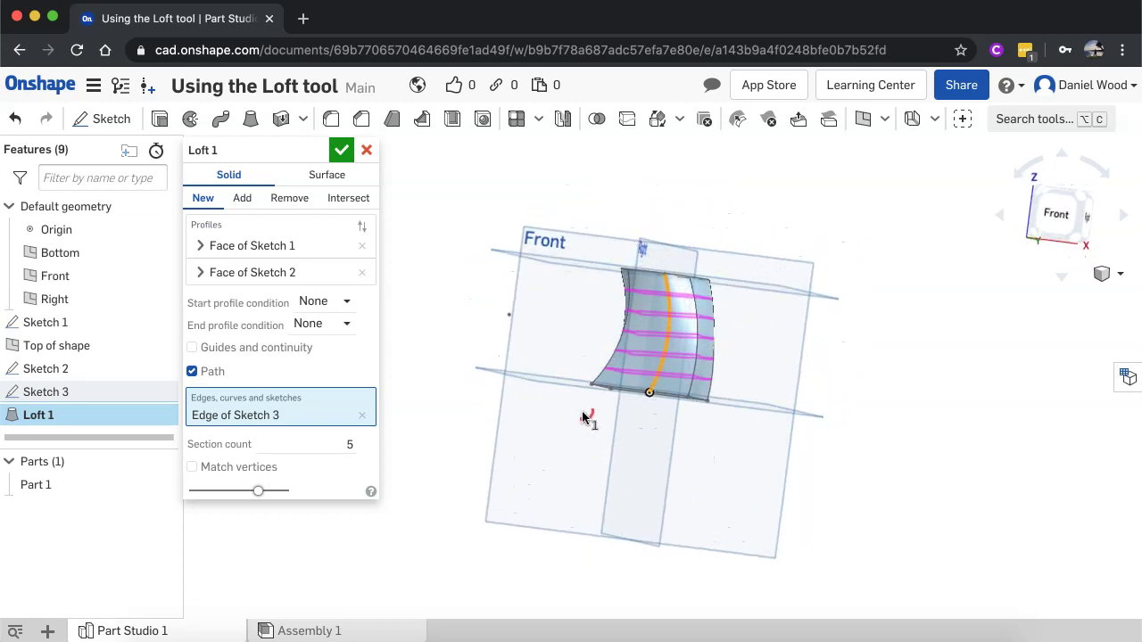
pyautogui.click(341, 150)
pyautogui.moveTo(837, 341); pyautogui.dragTo(696, 303, button='right')
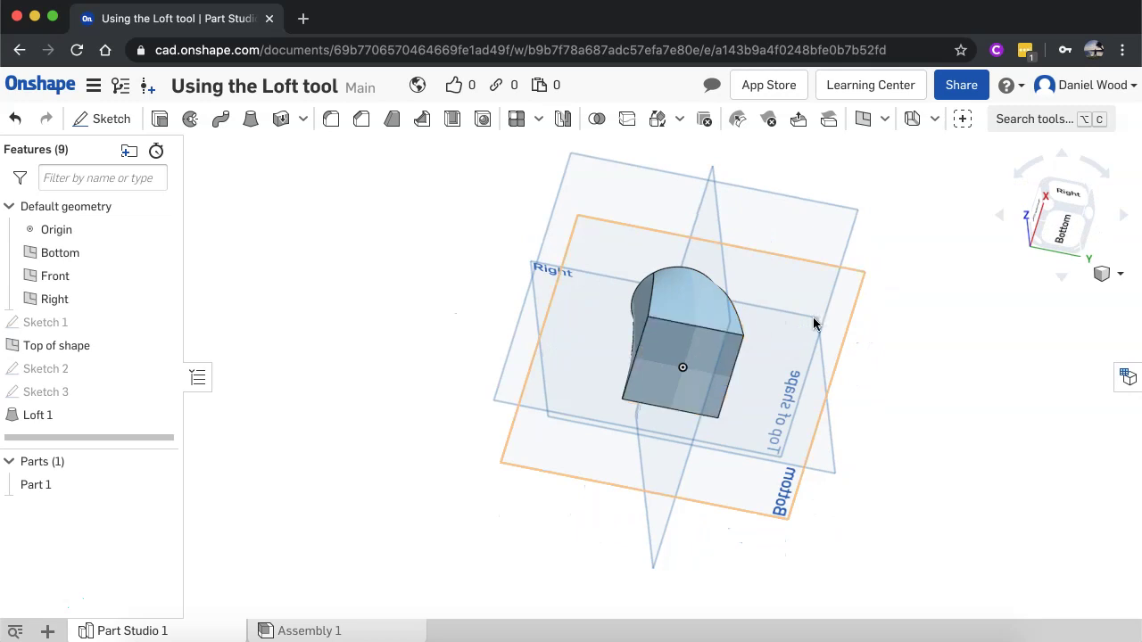
pyautogui.moveTo(816, 323); pyautogui.dragTo(781, 370, button='right')
pyautogui.moveTo(729, 185); pyautogui.dragTo(674, 201, button='right')
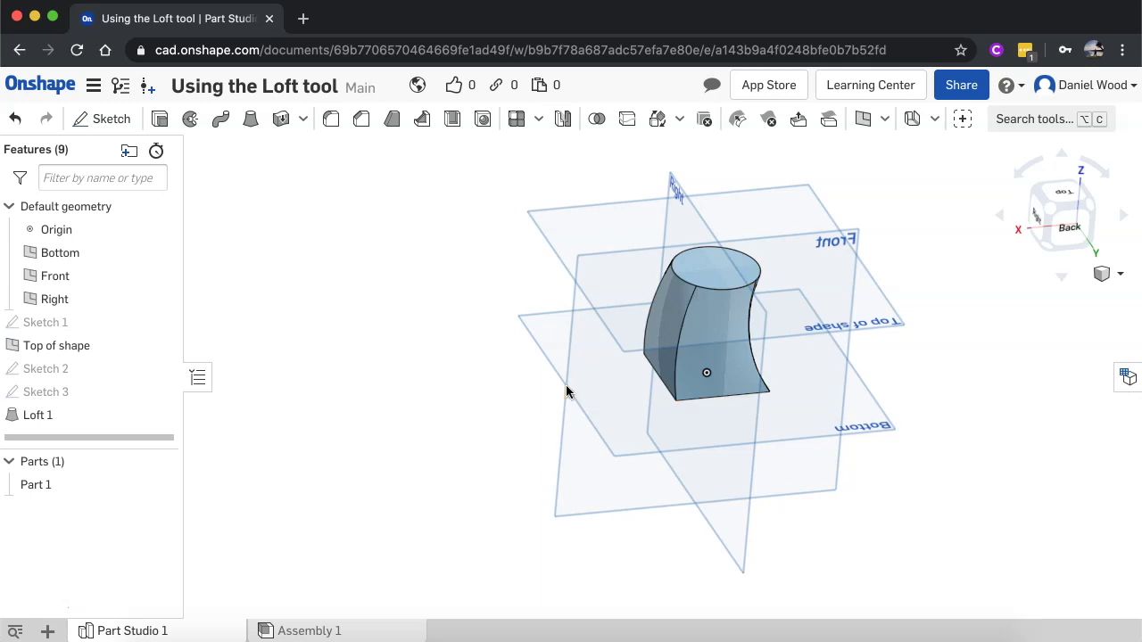
# Undo the path-guided loft and delete the arc sketch on the Front plane
pyautogui.press('super+z')
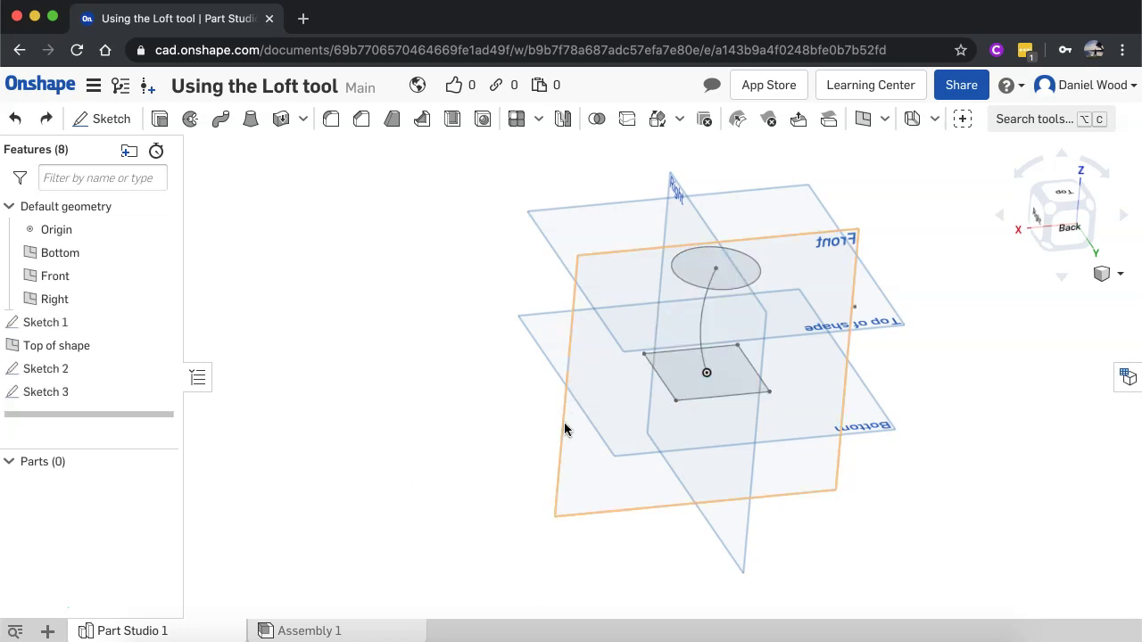
pyautogui.hotkey('shift', '2')
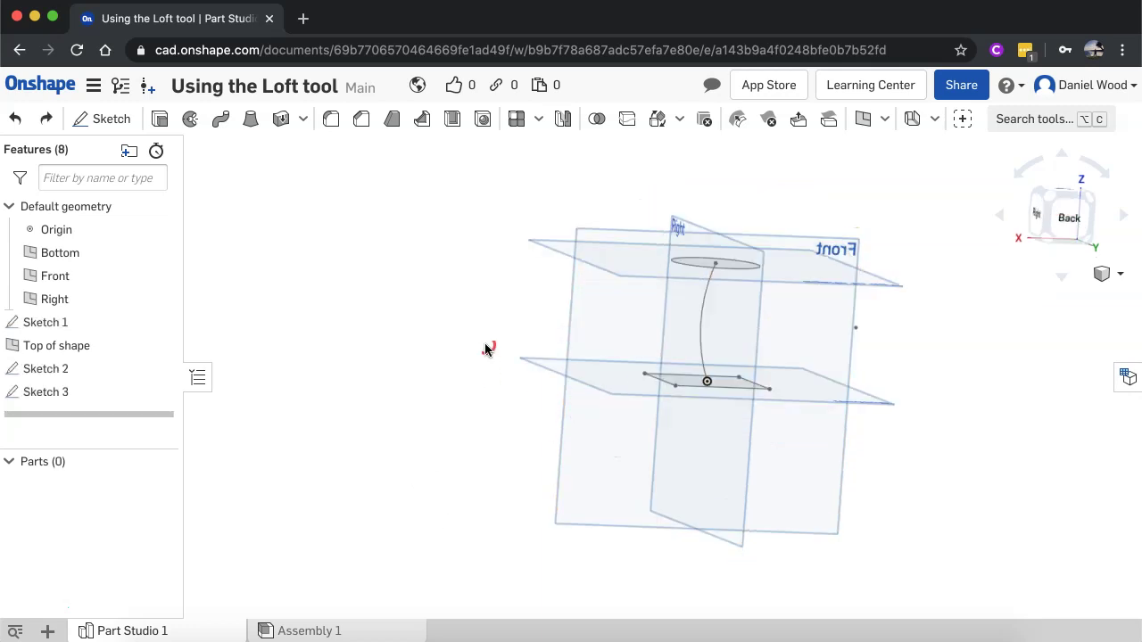
pyautogui.click(709, 308)
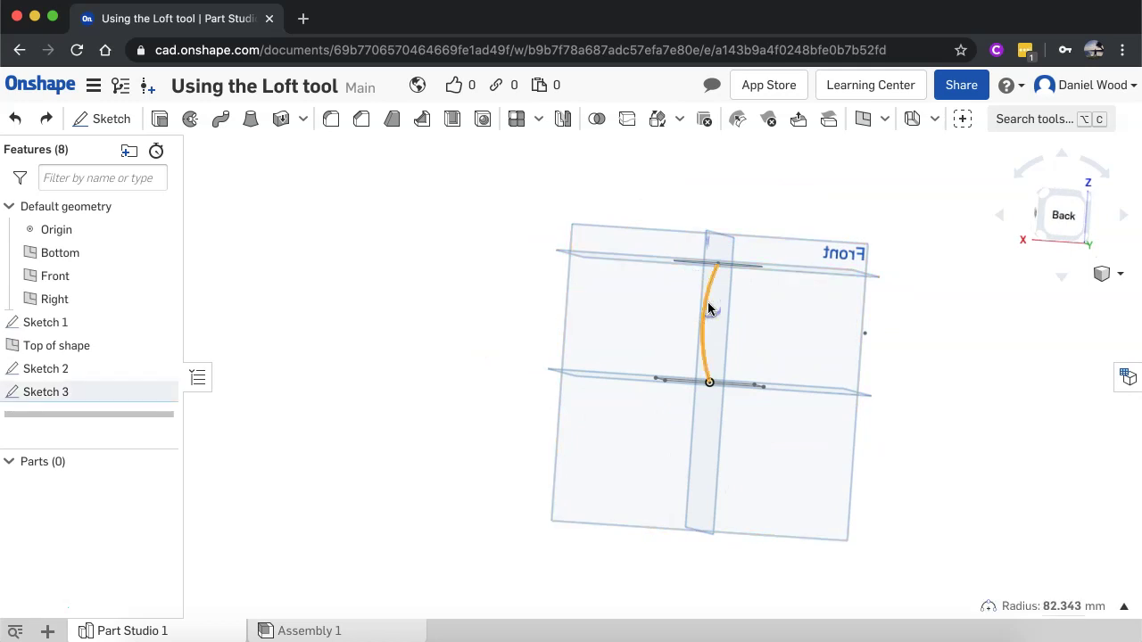
pyautogui.press('Delete')
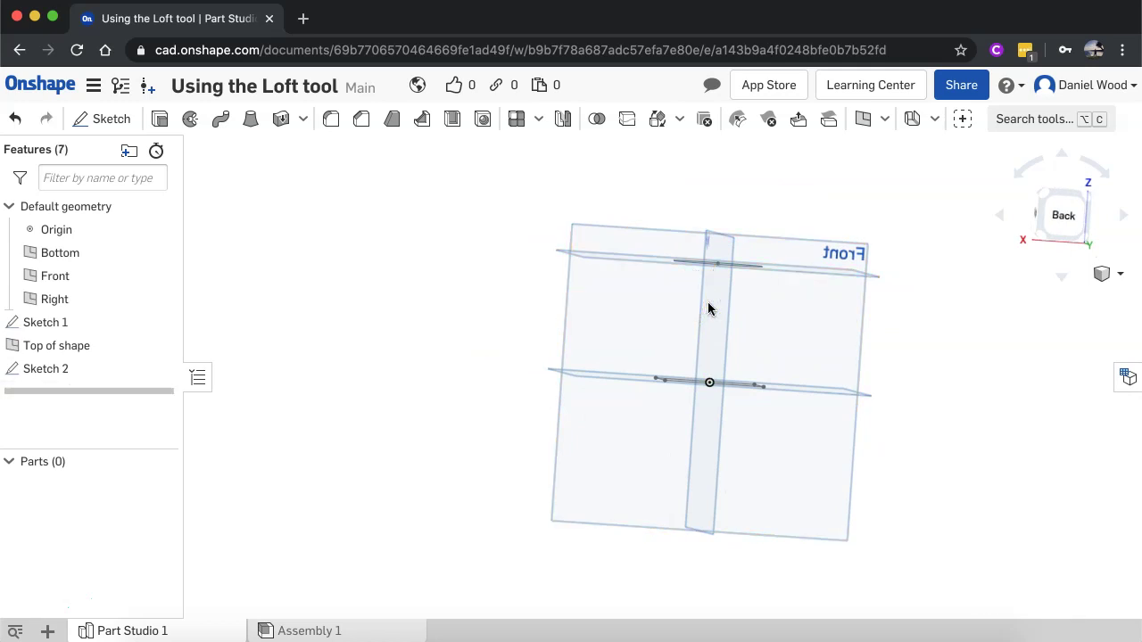
# Create a plane offset 25 mm above the Bottom plane and name it Middle
pyautogui.click(1046, 198)
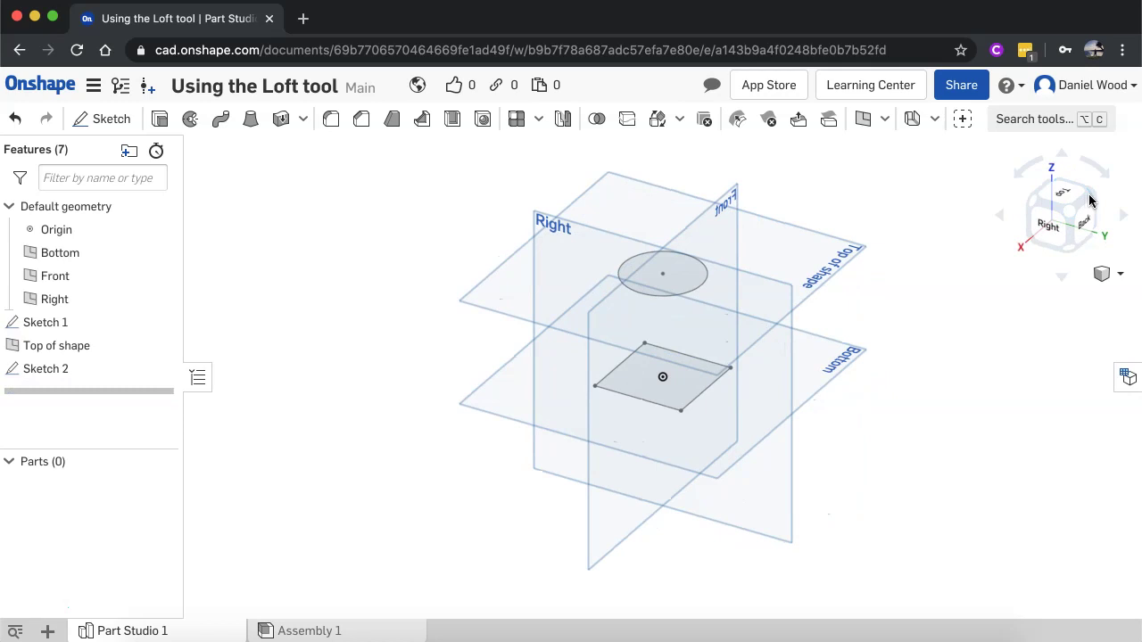
pyautogui.click(1032, 198)
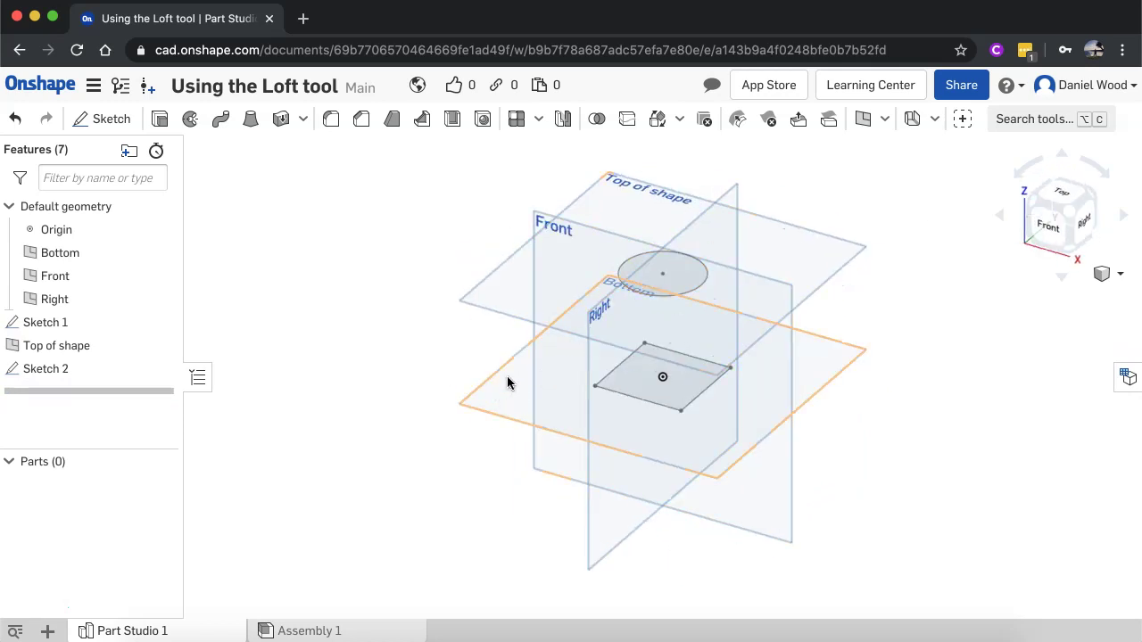
pyautogui.click(485, 407)
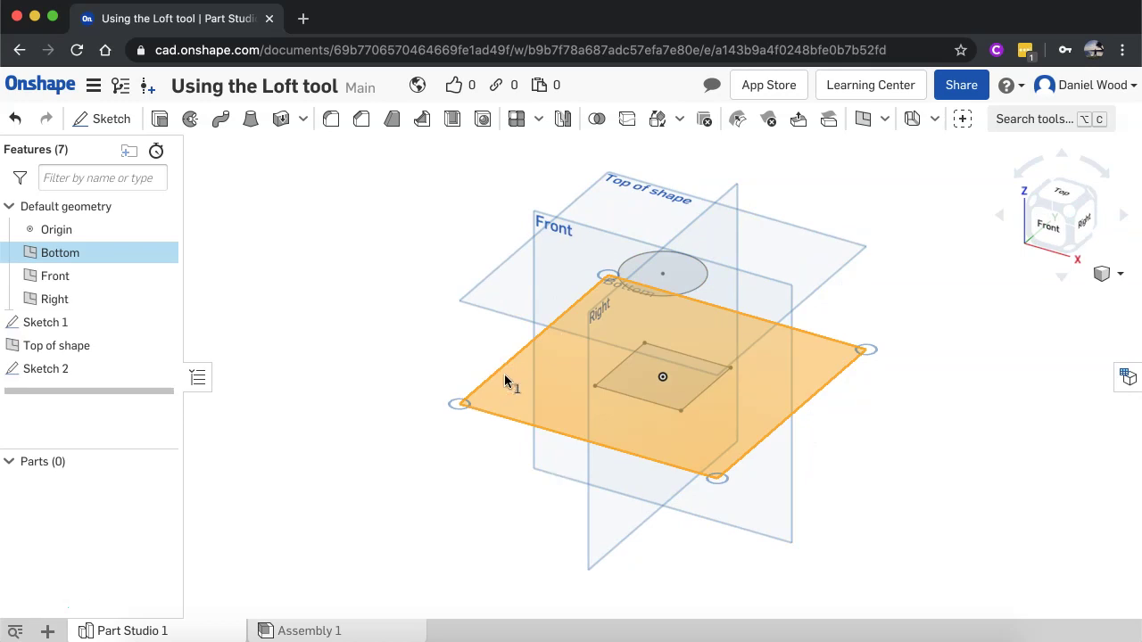
pyautogui.rightClick(505, 379)
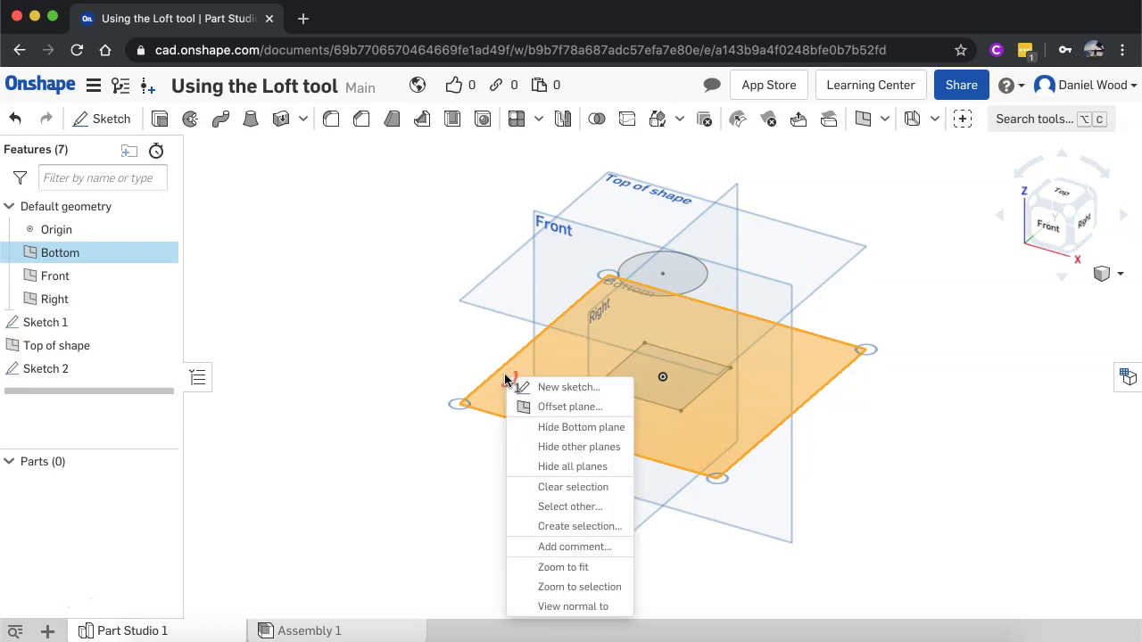
pyautogui.click(557, 407)
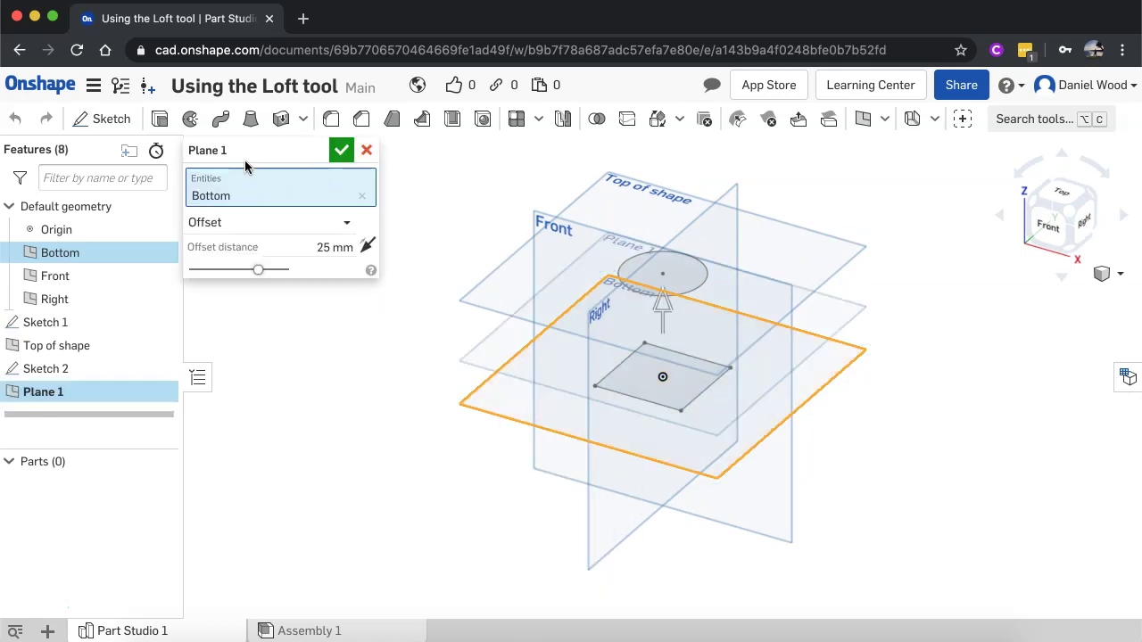
pyautogui.click(319, 154)
pyautogui.write('Middle')
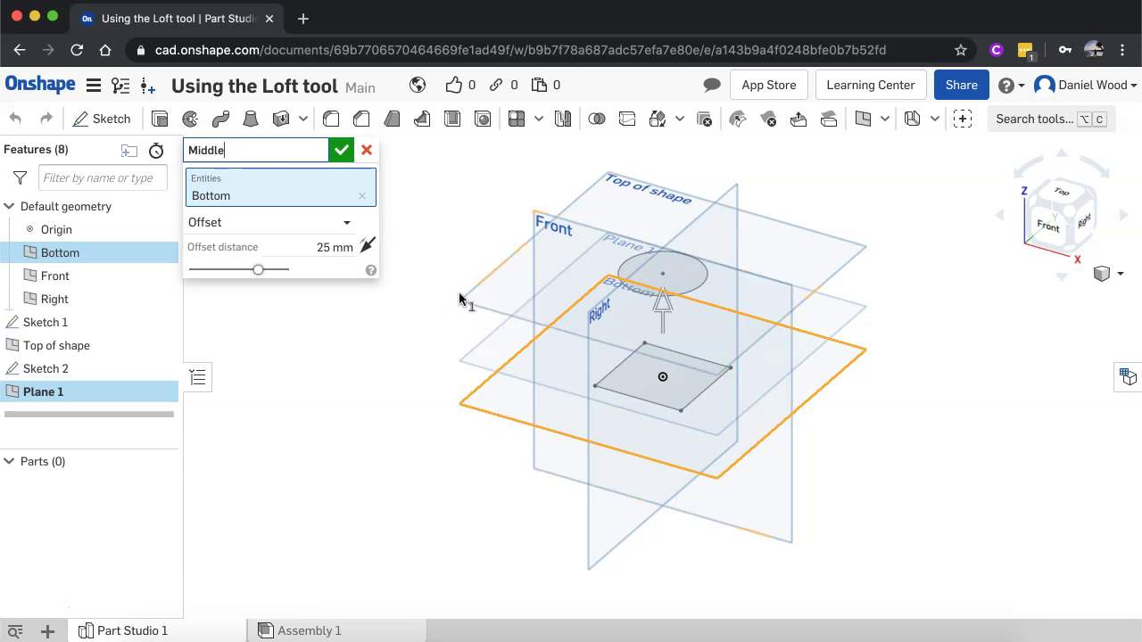
pyautogui.click(341, 150)
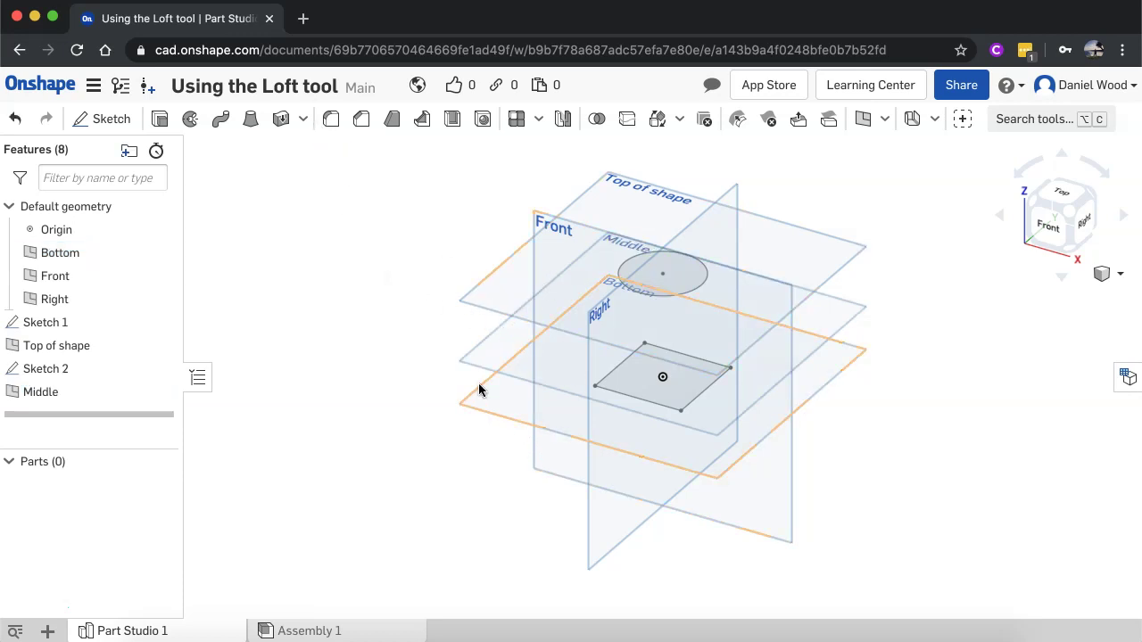
# Sketch a centre-point rectangle on the Middle plane, centred above the origin, about 24 mm along X by 50 mm along Y
pyautogui.moveTo(360, 356)
pyautogui.mouseDown(button='right')
pyautogui.moveTo(368, 340)
pyautogui.moveTo(365, 352)
pyautogui.mouseUp(button='right')
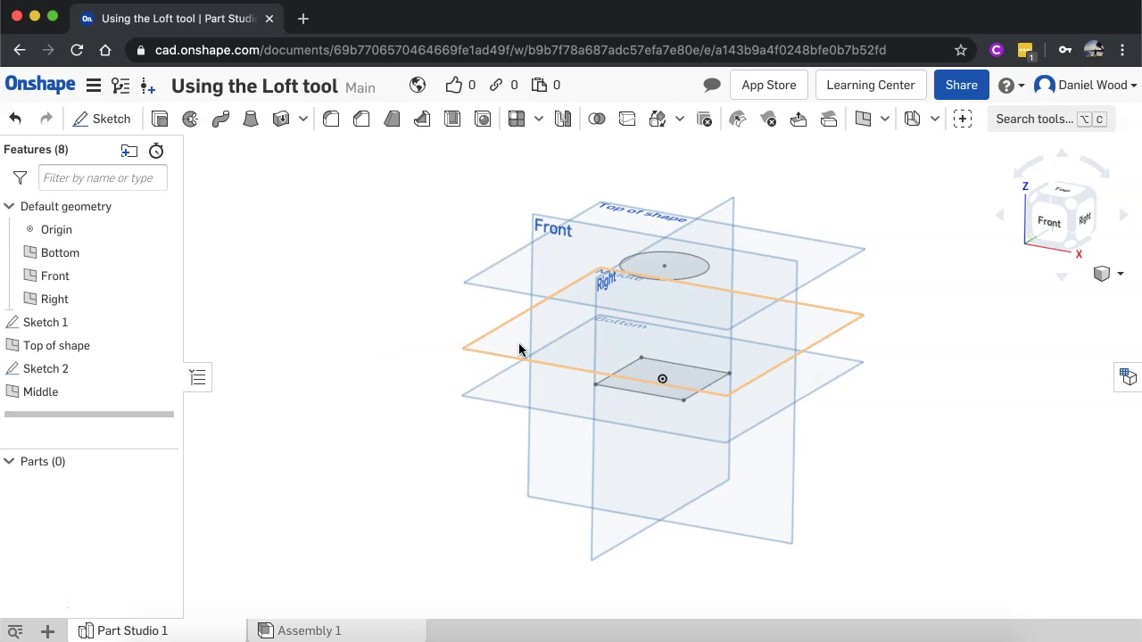
pyautogui.click(101, 121)
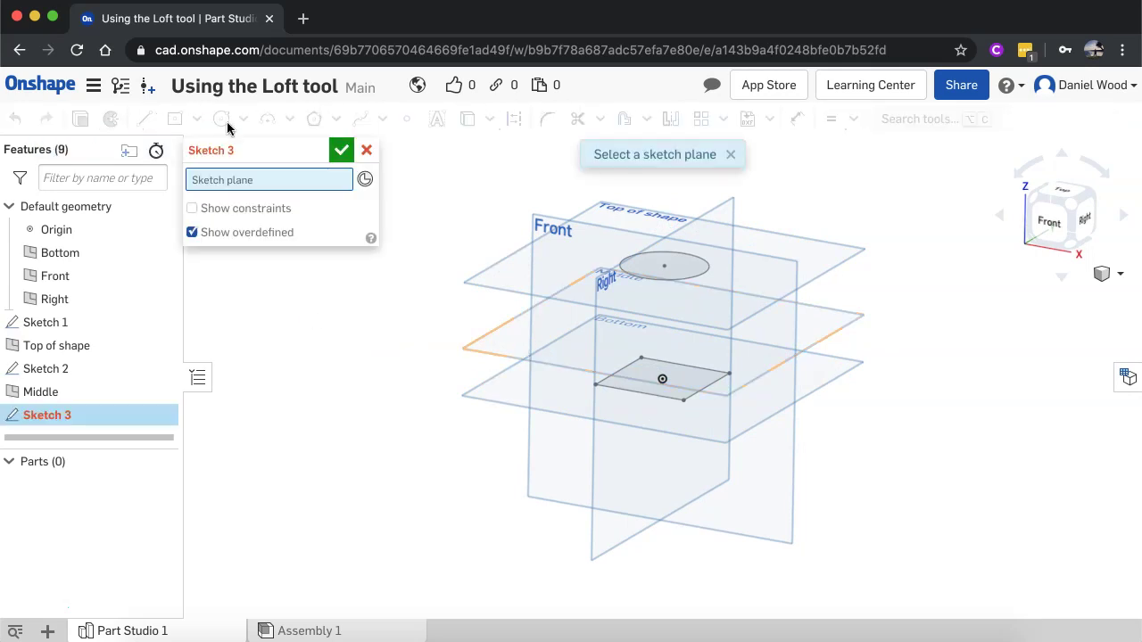
pyautogui.click(490, 347)
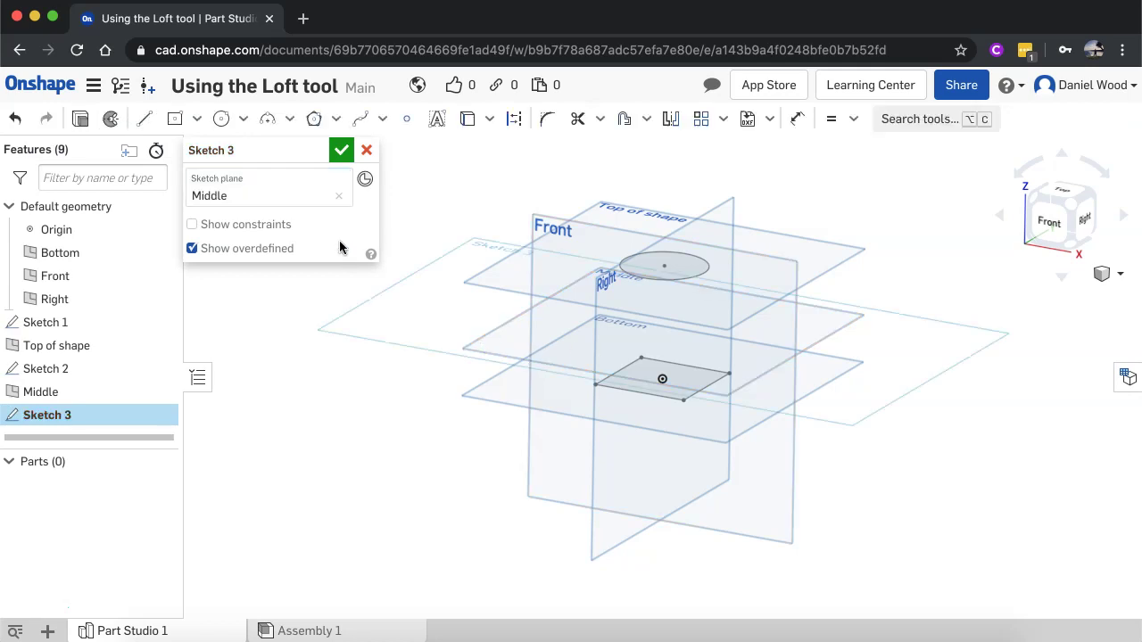
pyautogui.click(178, 124)
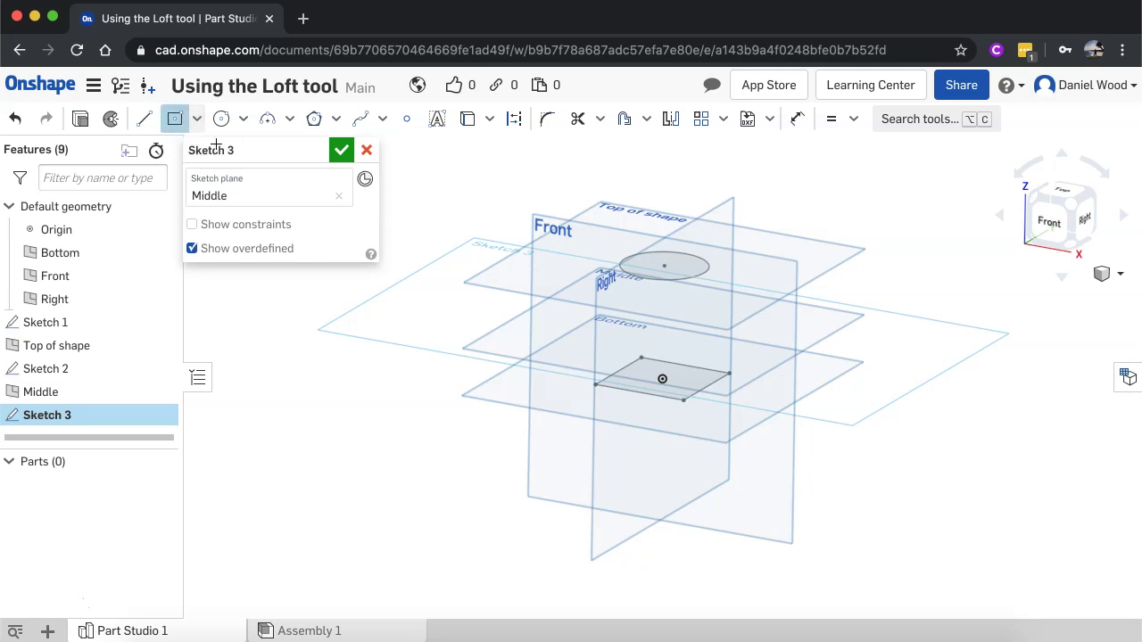
pyautogui.click(665, 332)
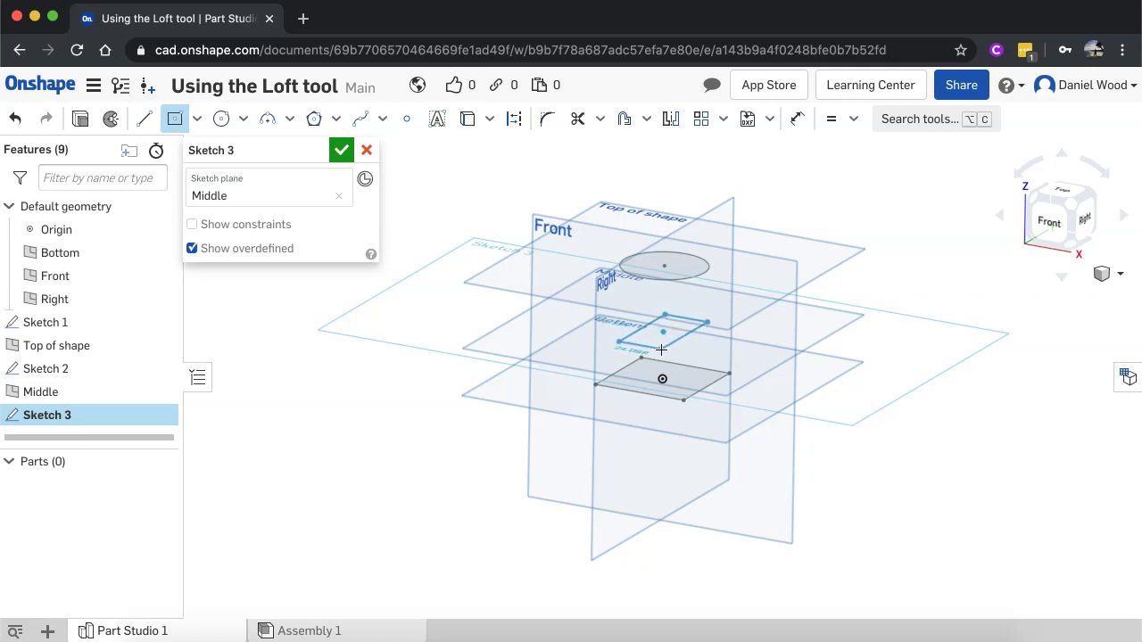
pyautogui.click(661, 349)
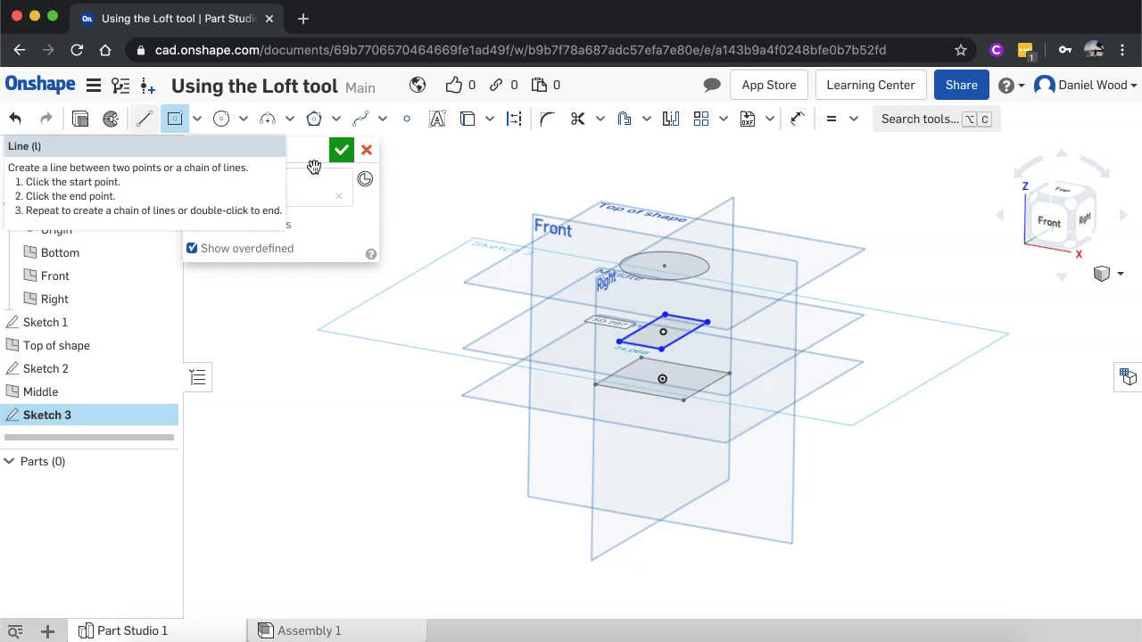
pyautogui.click(341, 152)
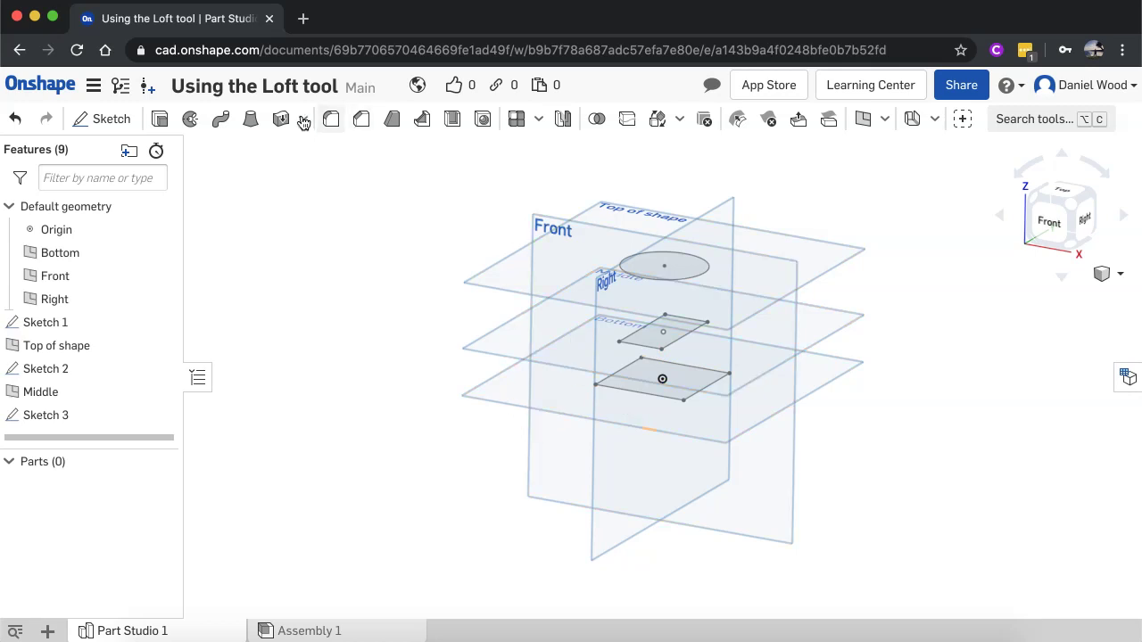
# Loft a new solid from the bottom square through the middle rectangle to the top circle, with start and end profile conditions None
pyautogui.click(253, 123)
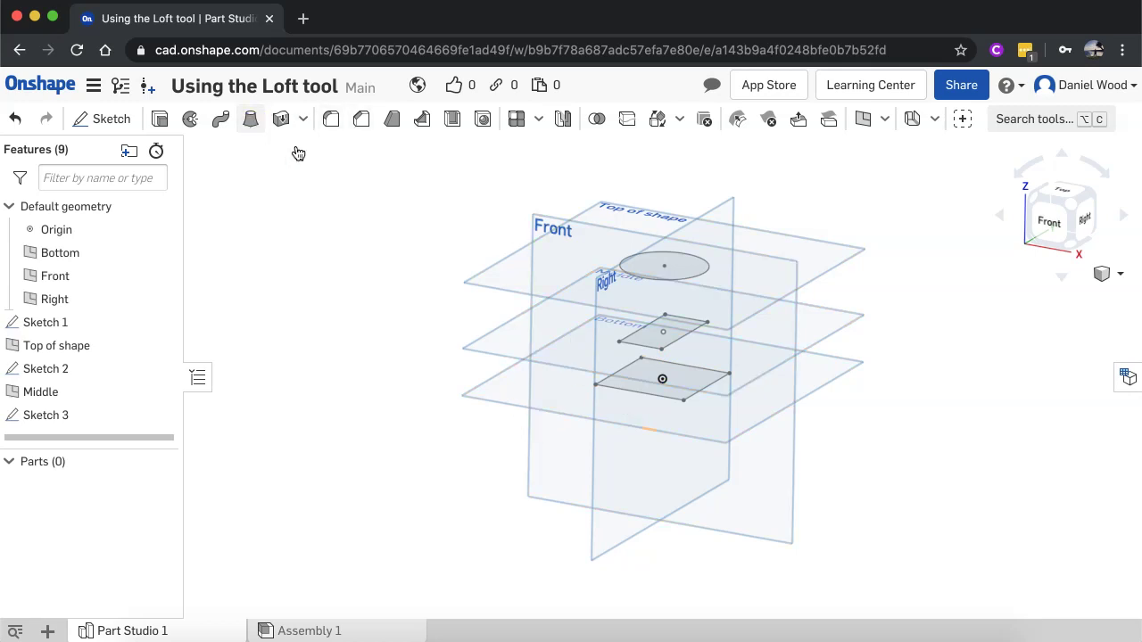
pyautogui.click(632, 381)
pyautogui.click(651, 338)
pyautogui.click(650, 272)
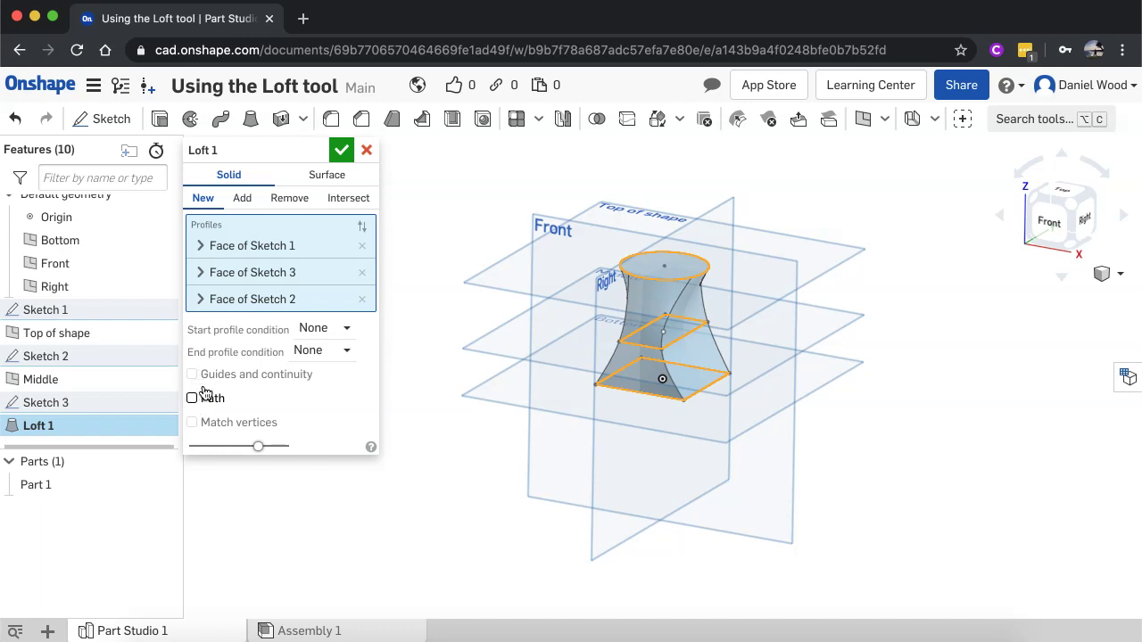
pyautogui.click(342, 152)
pyautogui.moveTo(443, 377); pyautogui.dragTo(461, 392, button='right')
pyautogui.moveTo(808, 375); pyautogui.dragTo(836, 311, button='right')
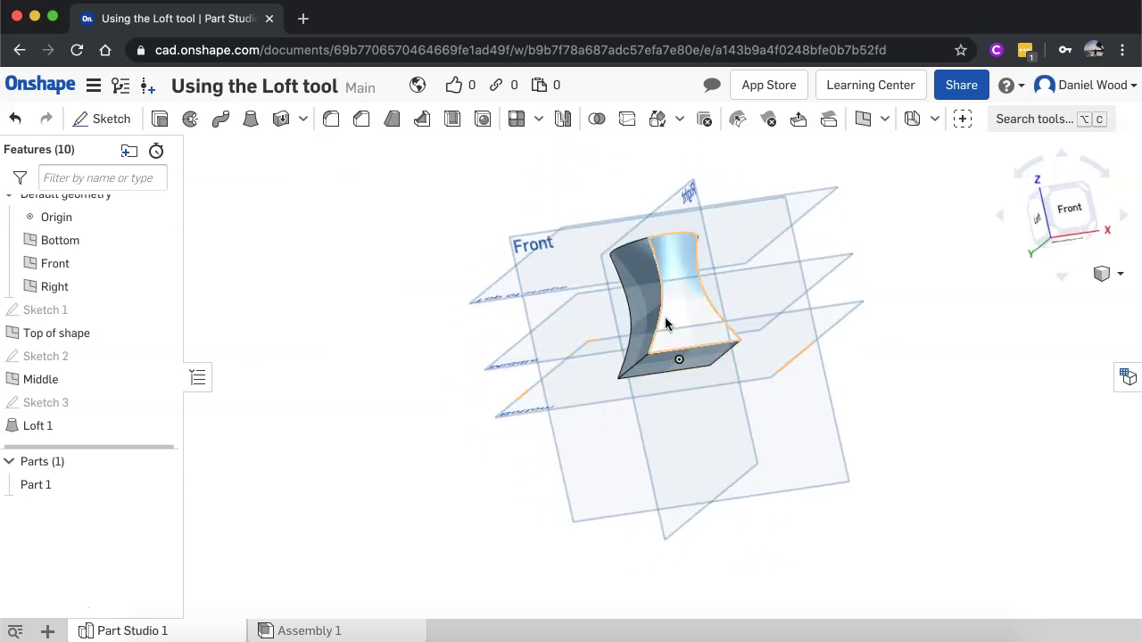
pyautogui.moveTo(860, 326); pyautogui.dragTo(940, 329, button='right')
pyautogui.moveTo(447, 361); pyautogui.dragTo(383, 330, button='right')
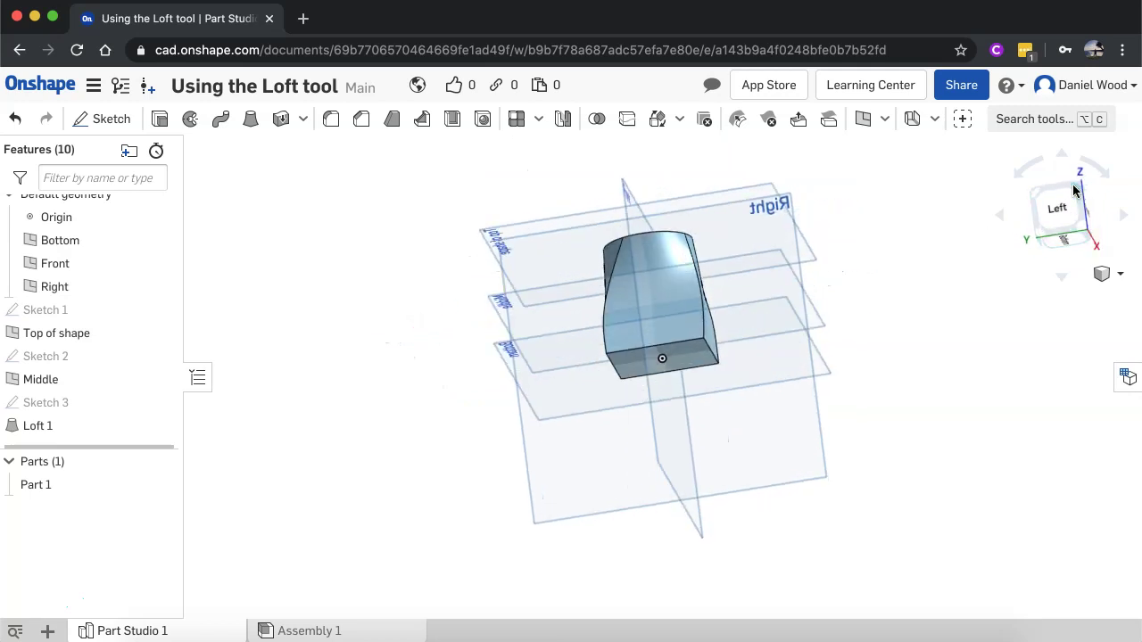
pyautogui.click(1082, 190)
pyautogui.click(1095, 200)
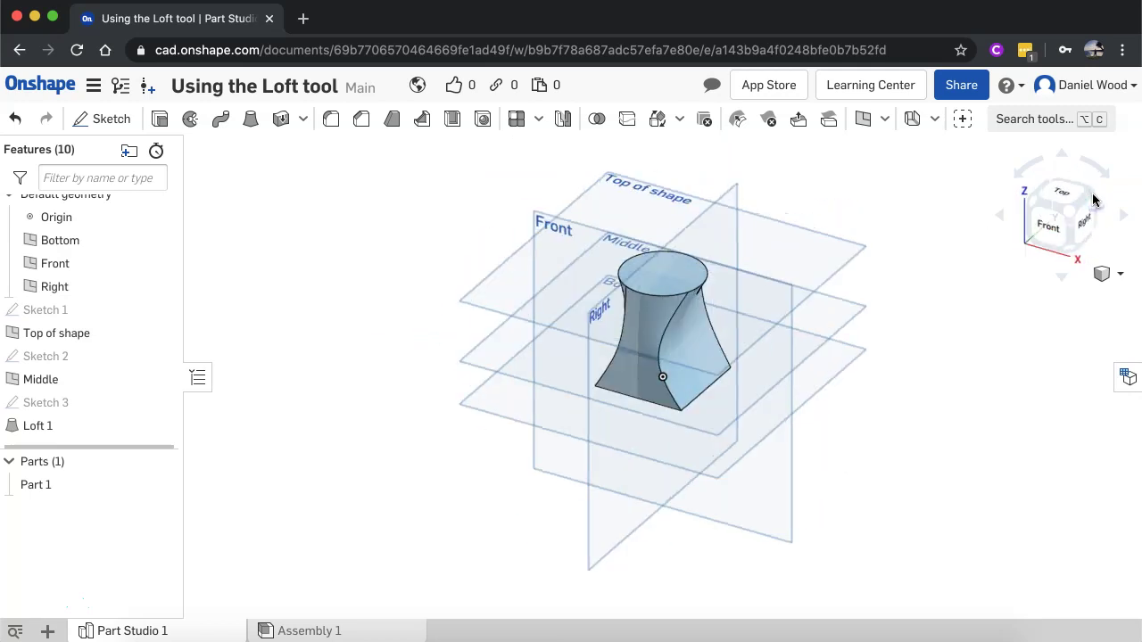